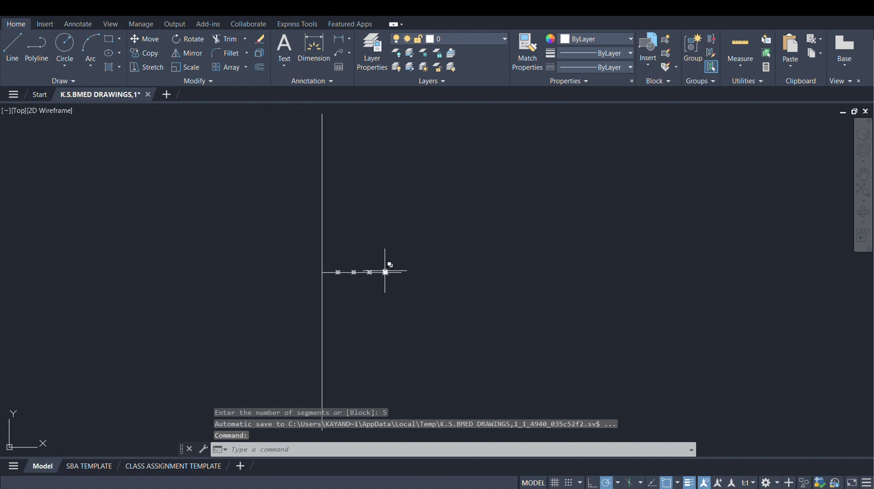
# Step: Copy the last division point marker on the horizontal axis to the axis's free end
pyautogui.click(385, 272)
pyautogui.write('co')
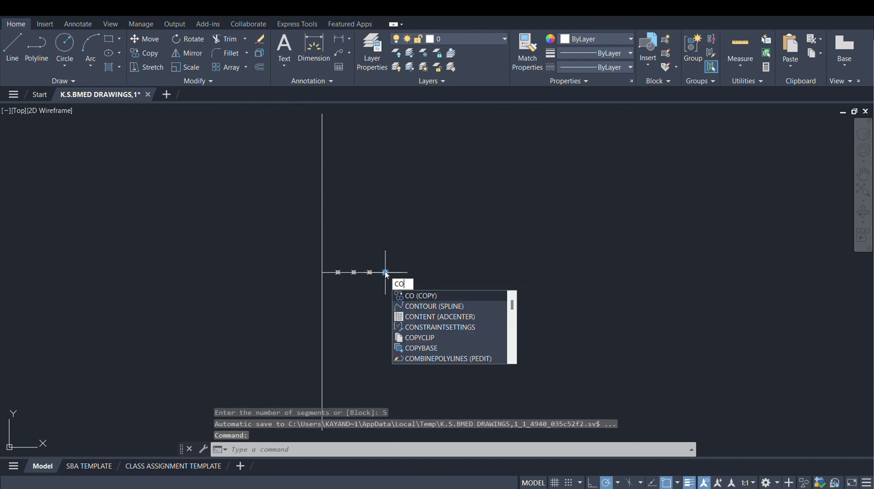
pyautogui.press('Return')
pyautogui.click(385, 271)
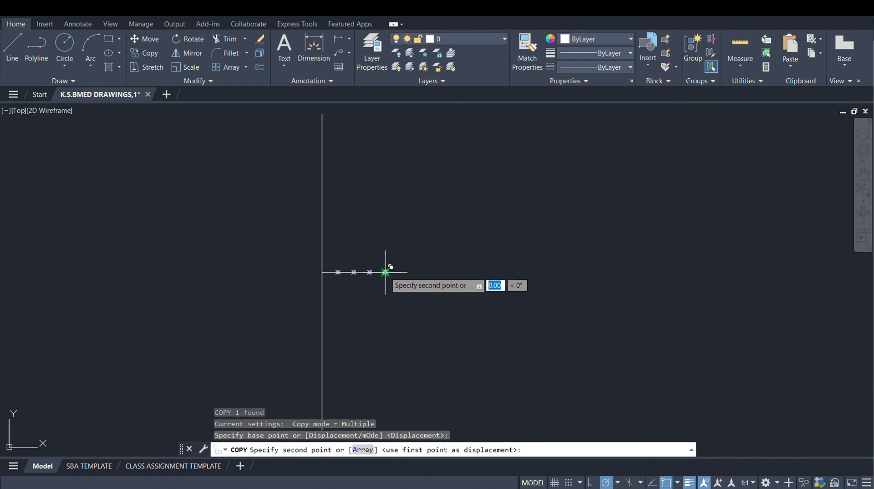
pyautogui.click(401, 272)
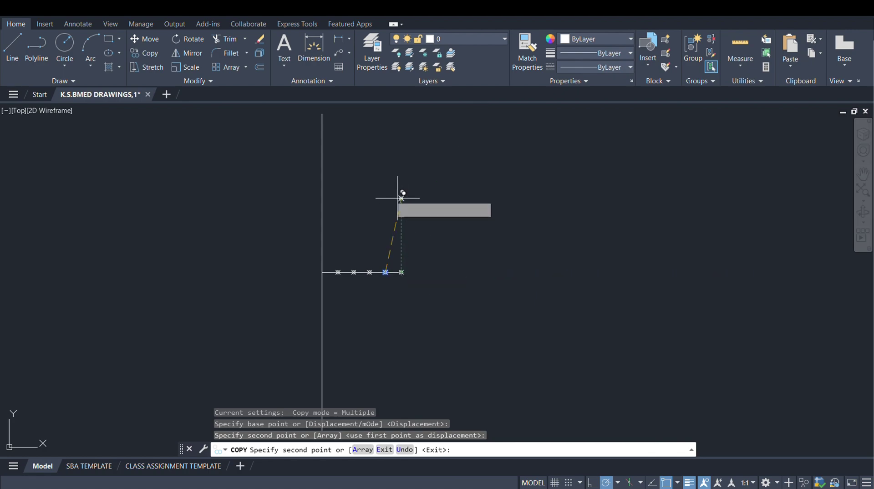
pyautogui.press('Escape')
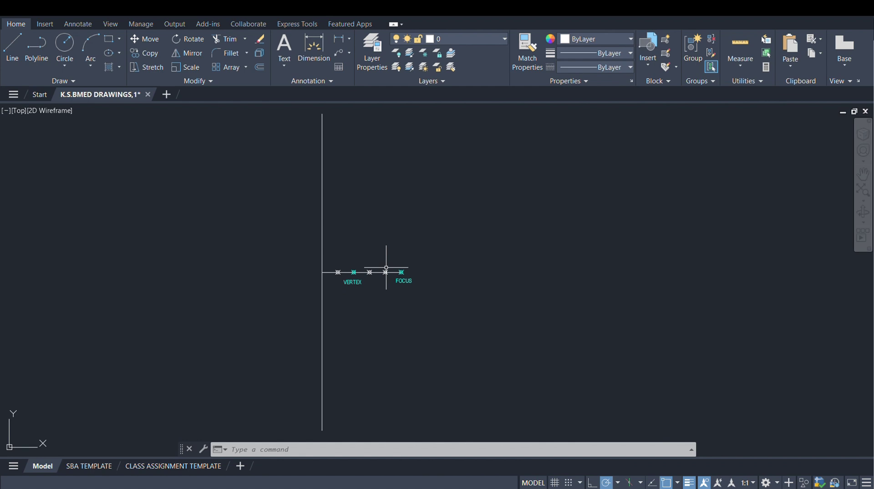
# Step: Copy the vertical directrix line from its intersection with the axis to the VERTEX point
pyautogui.scroll(4, 386, 268)
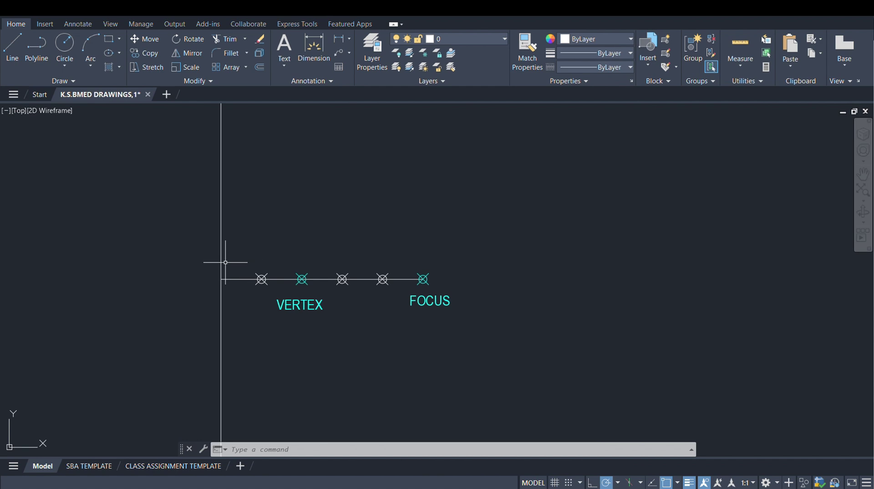
pyautogui.click(221, 237)
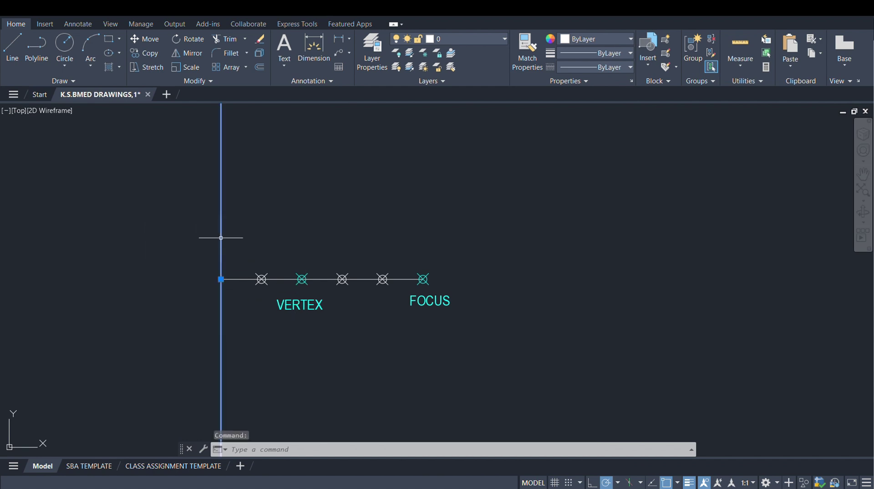
pyautogui.write('co')
pyautogui.press('Return')
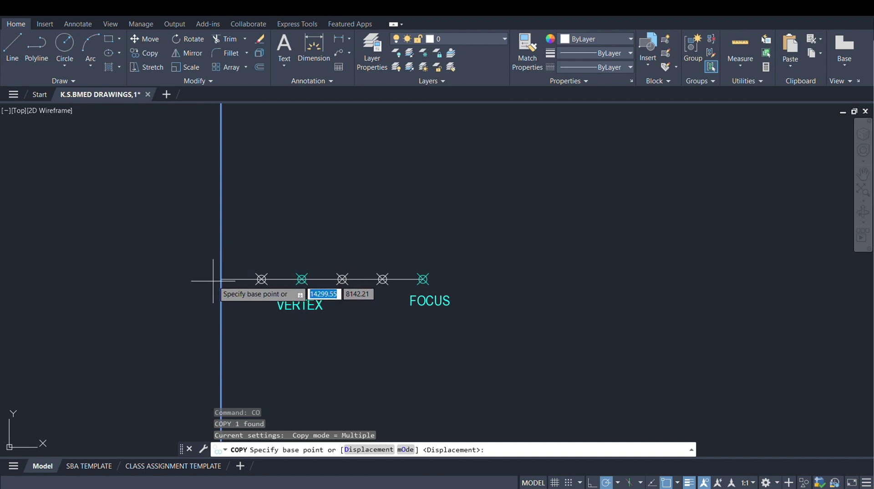
pyautogui.click(220, 279)
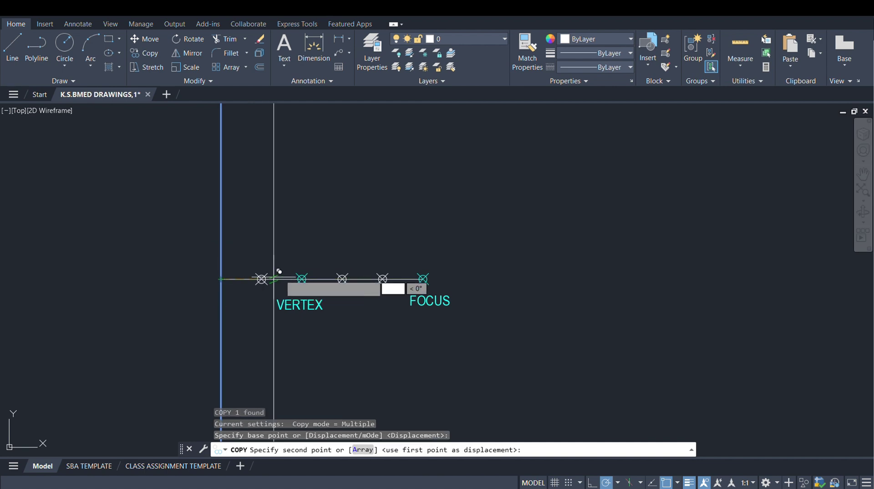
pyautogui.click(302, 279)
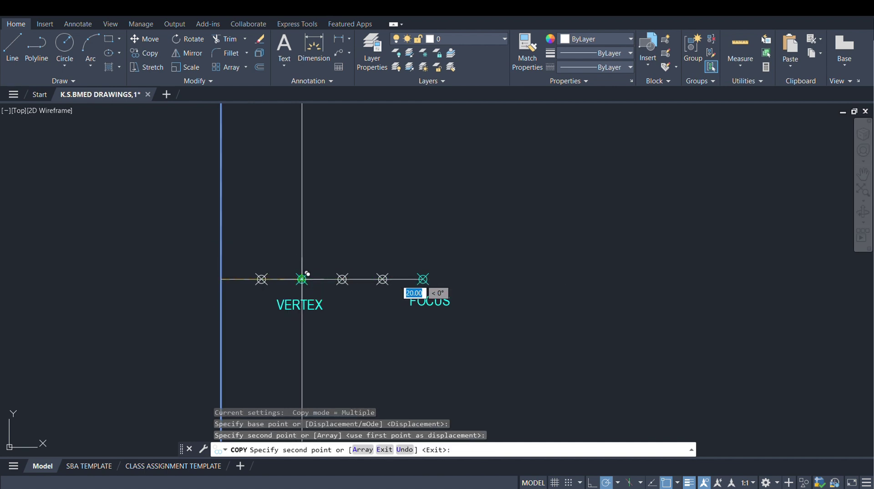
pyautogui.press('Escape')
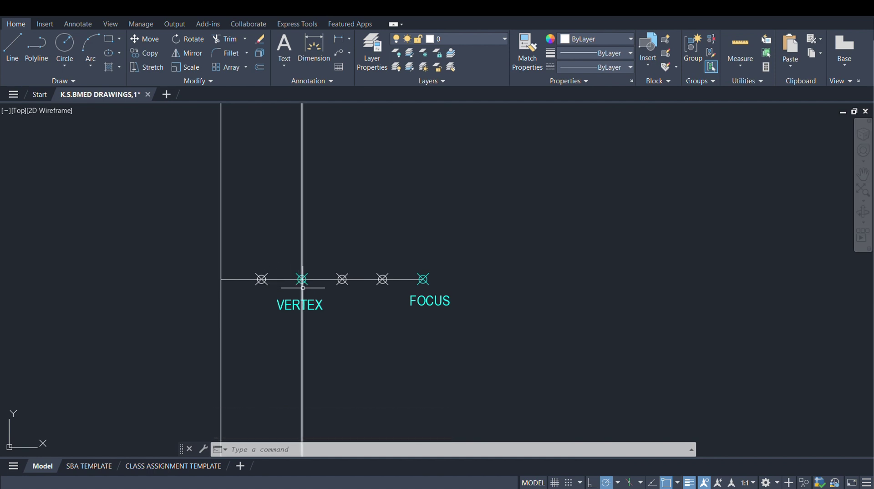
# Step: Move the copied vertical line at the vertex 5 units along the axis toward the focus
pyautogui.write('M')
pyautogui.press('Return')
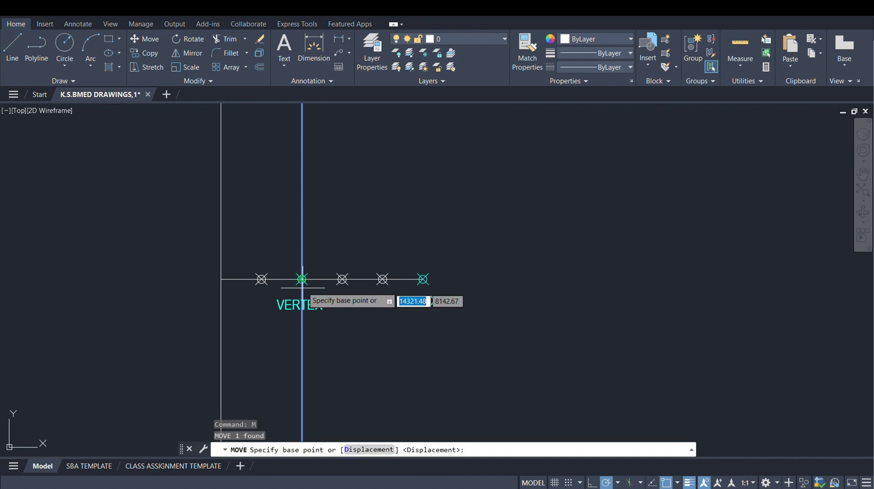
pyautogui.click(302, 279)
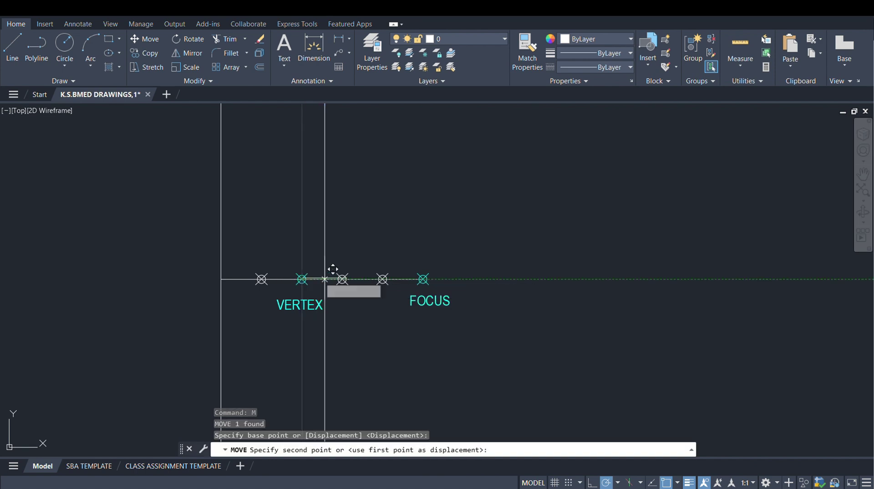
pyautogui.write('5')
pyautogui.press('Return')
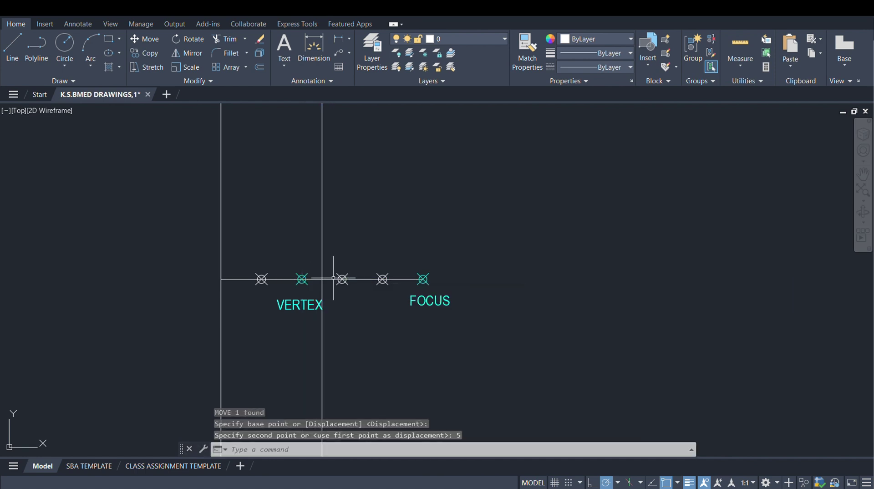
pyautogui.press('Escape')
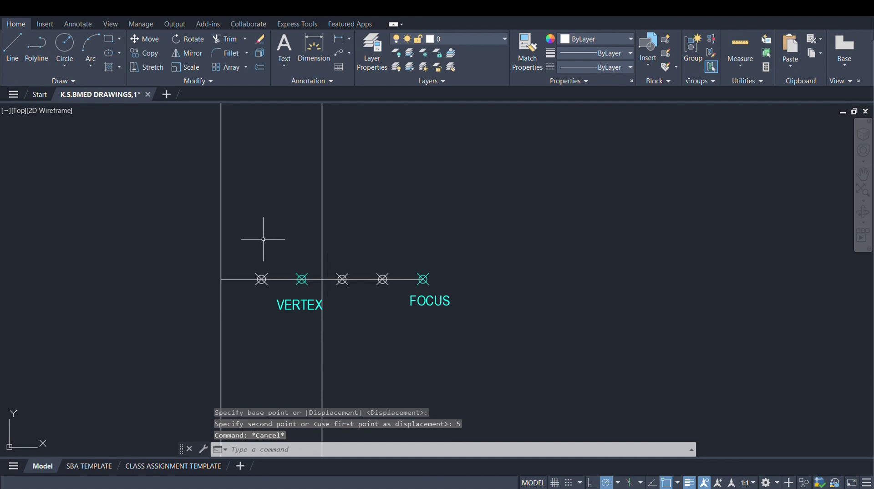
# Step: Offset the moved vertical line repeatedly at 10-unit spacing toward and past the focus, making eight parallel lines with the Multiple option
pyautogui.moveTo(321, 257)
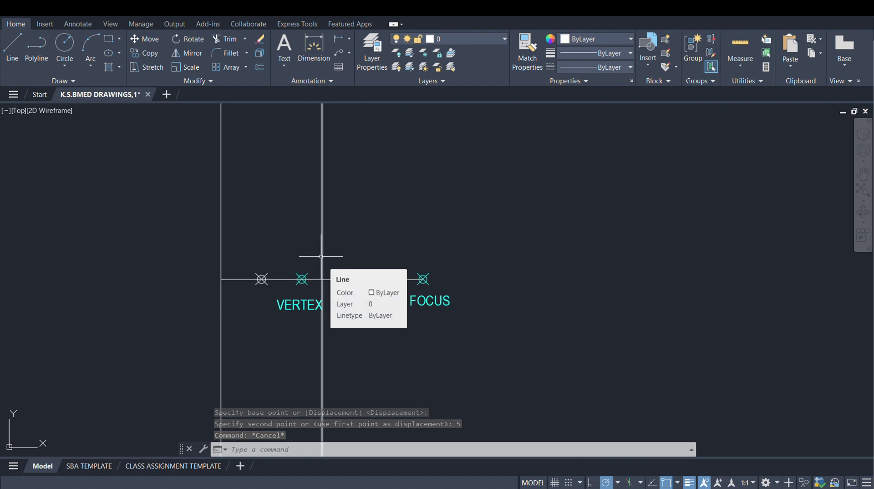
pyautogui.click(322, 344)
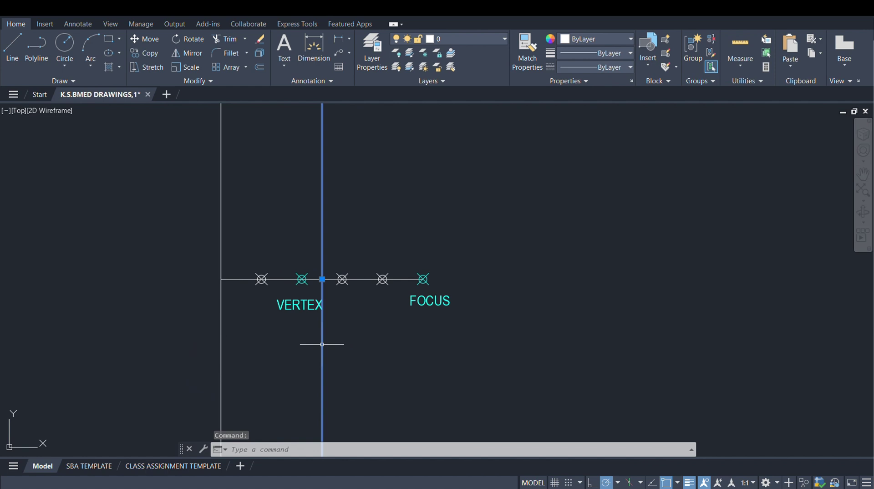
pyautogui.write('o')
pyautogui.press('Return')
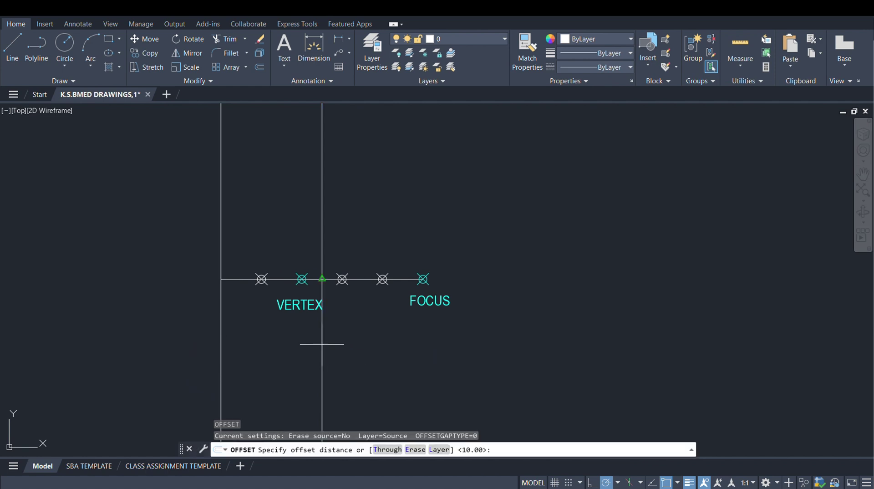
pyautogui.write('10')
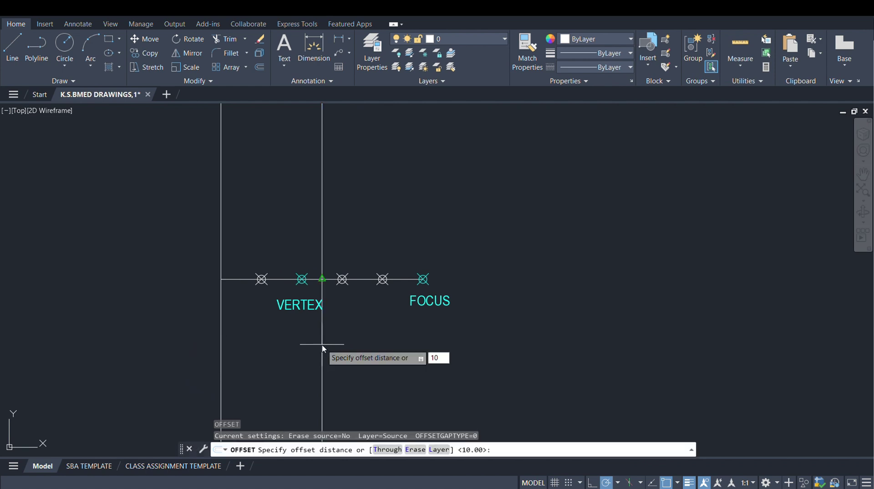
pyautogui.press('Return')
pyautogui.write('M')
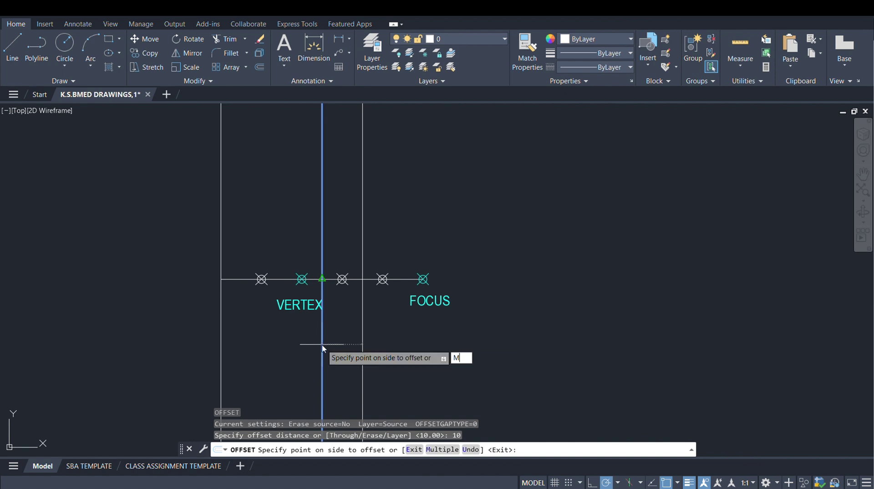
pyautogui.press('Return')
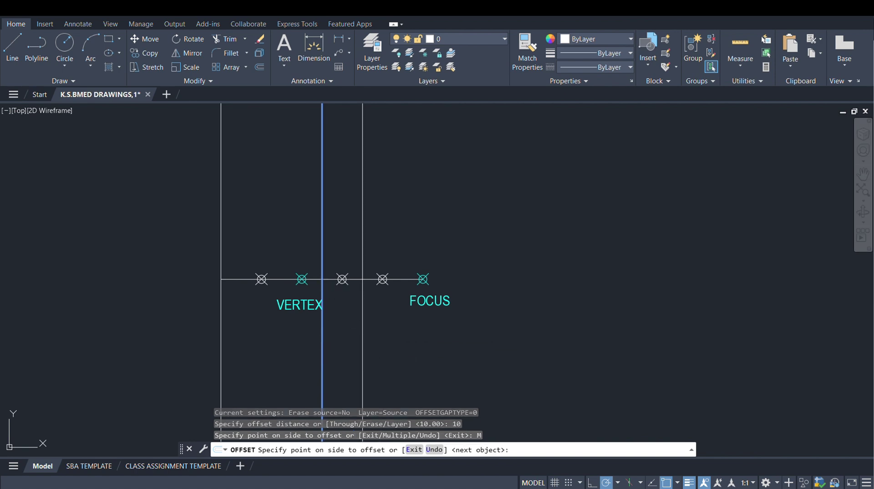
pyautogui.click(614, 282)
pyautogui.click(615, 286)
pyautogui.click(615, 286)
pyautogui.click(615, 286)
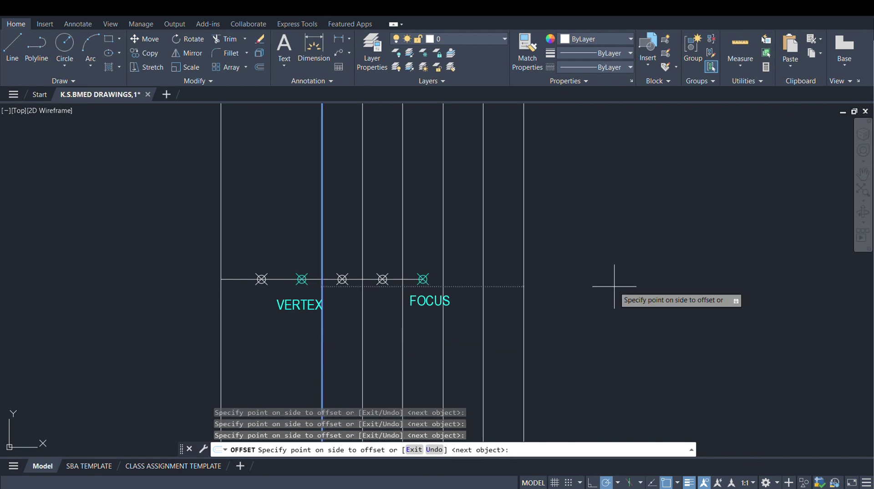
pyautogui.click(615, 286)
pyautogui.click(614, 287)
pyautogui.click(615, 286)
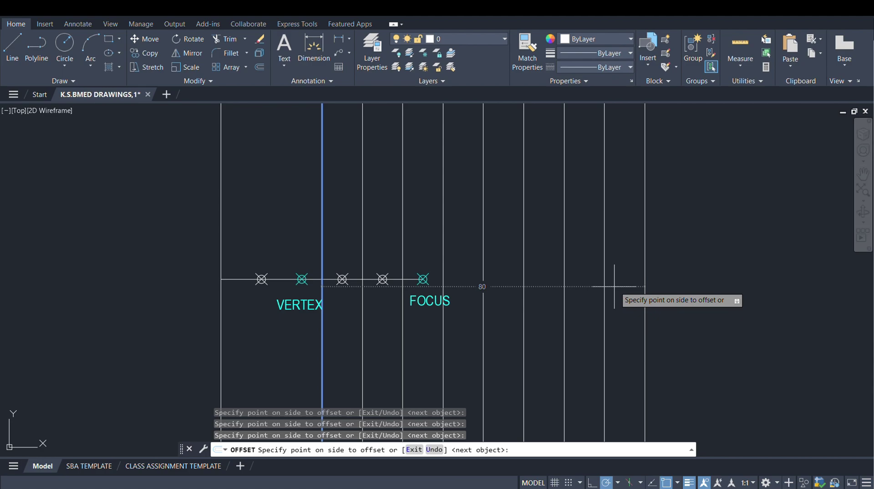
pyautogui.click(682, 287)
pyautogui.press('Escape')
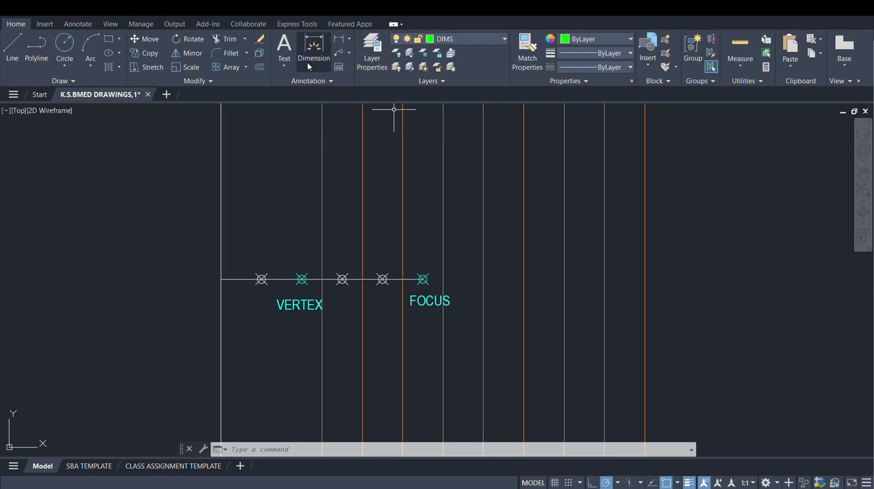
# Step: Add a linear dimension from the directrix to the nearest parallel vertical line, measured along the axis
pyautogui.click(340, 40)
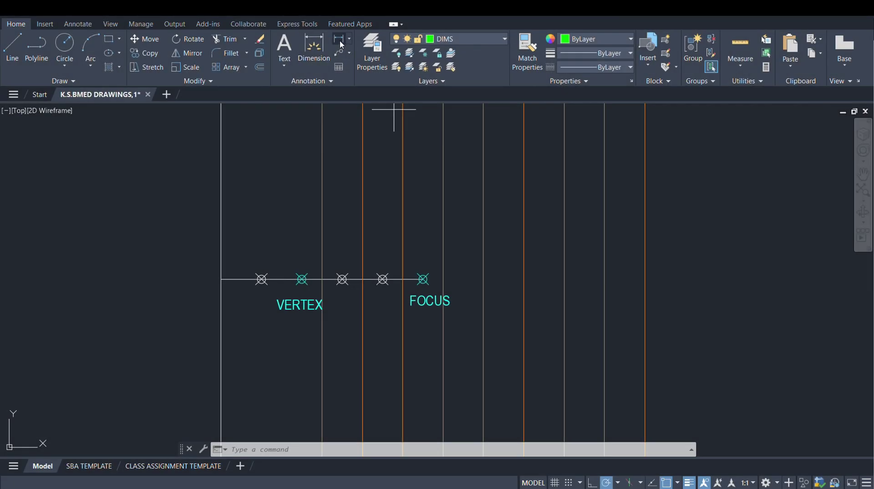
pyautogui.click(222, 279)
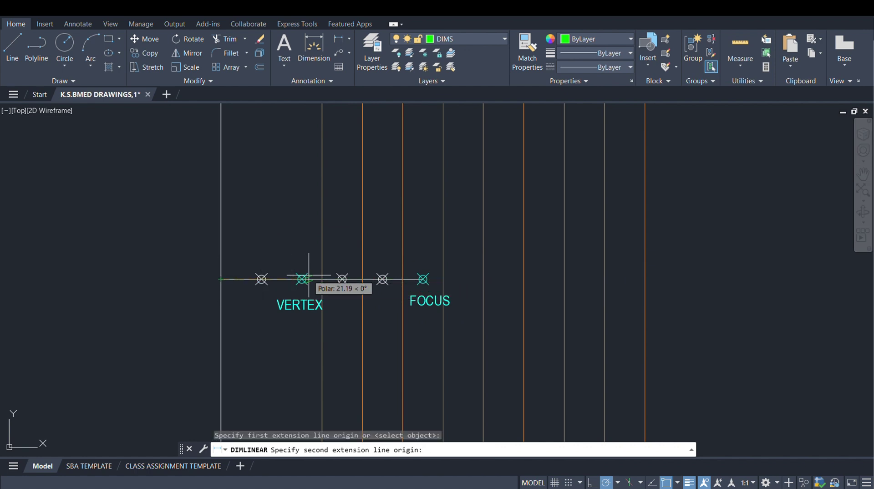
pyautogui.click(322, 279)
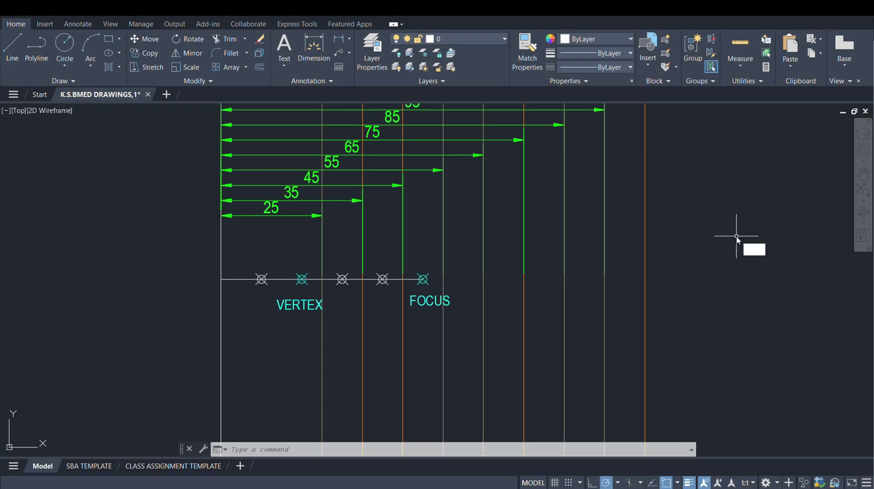
# Step: Calculate 25/2 in the QuickCalc calculator and multiply the result by 3
pyautogui.write('qc')
pyautogui.press('Return')
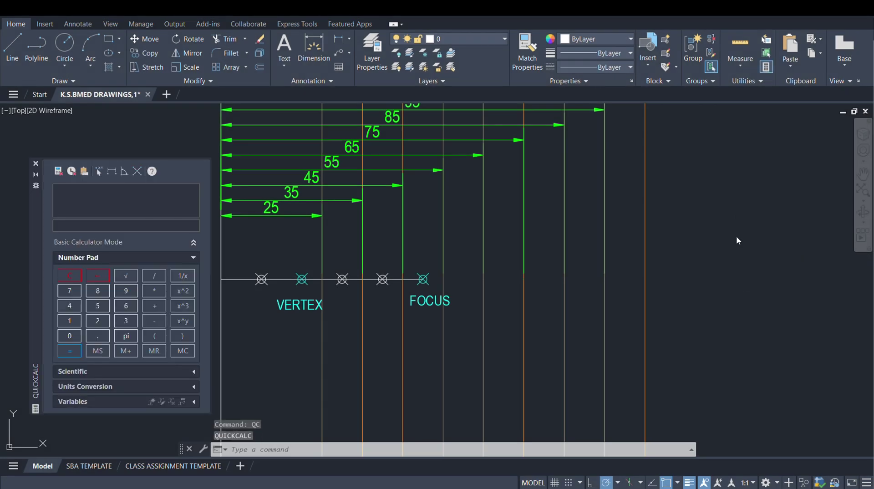
pyautogui.click(97, 321)
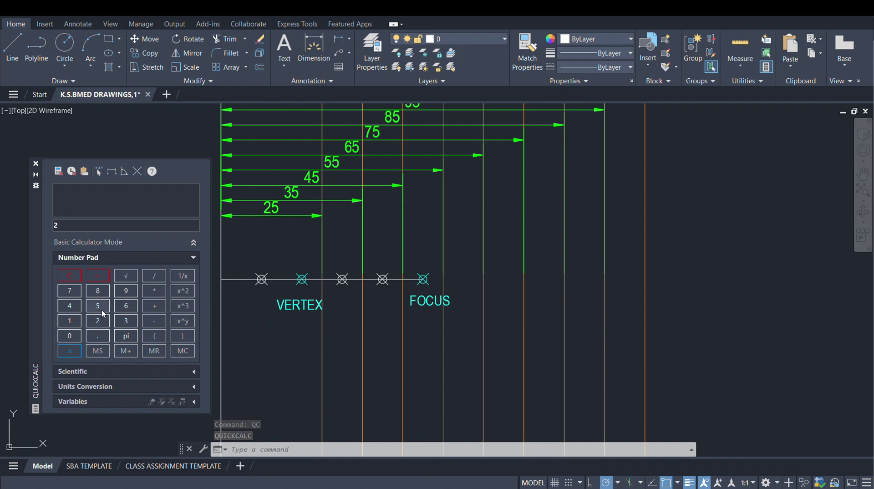
pyautogui.click(98, 305)
pyautogui.click(150, 278)
pyautogui.click(97, 320)
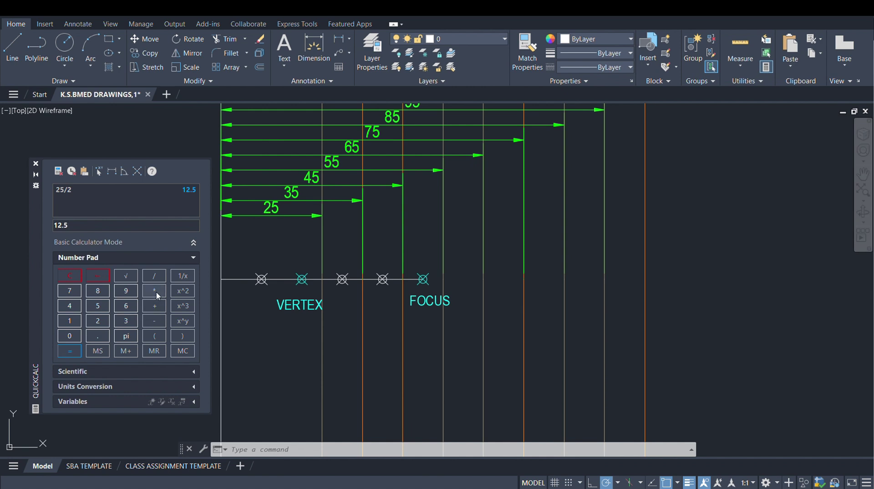
pyautogui.click(126, 324)
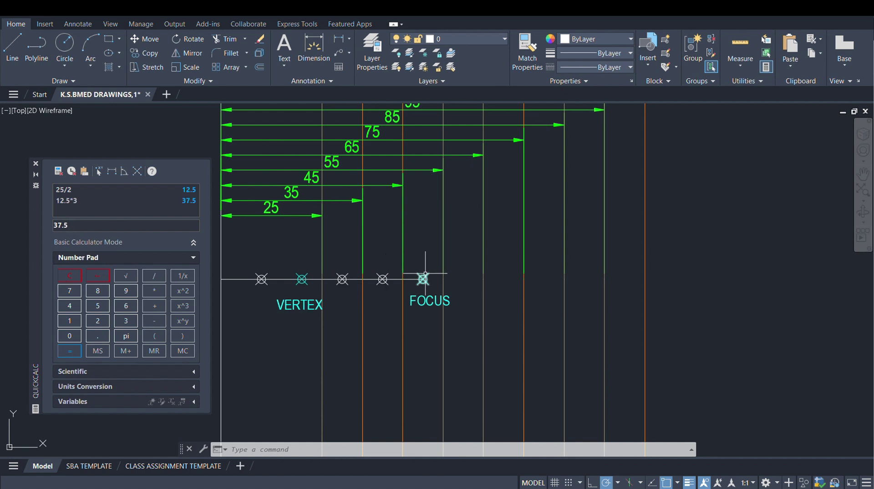
# Step: Draw a circle of radius 37.5 centred on the FOCUS point
pyautogui.moveTo(425, 273)
pyautogui.write('c')
pyautogui.press('Return')
pyautogui.click(422, 279)
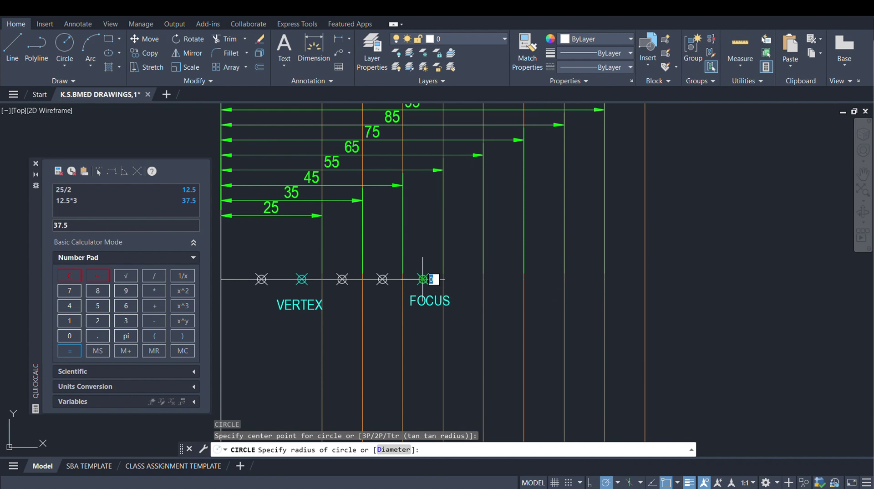
pyautogui.write('37.5')
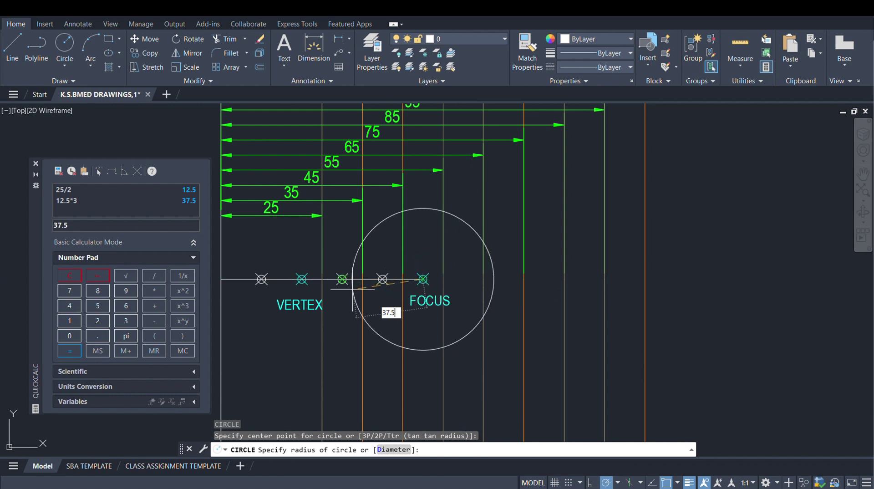
pyautogui.press('Return')
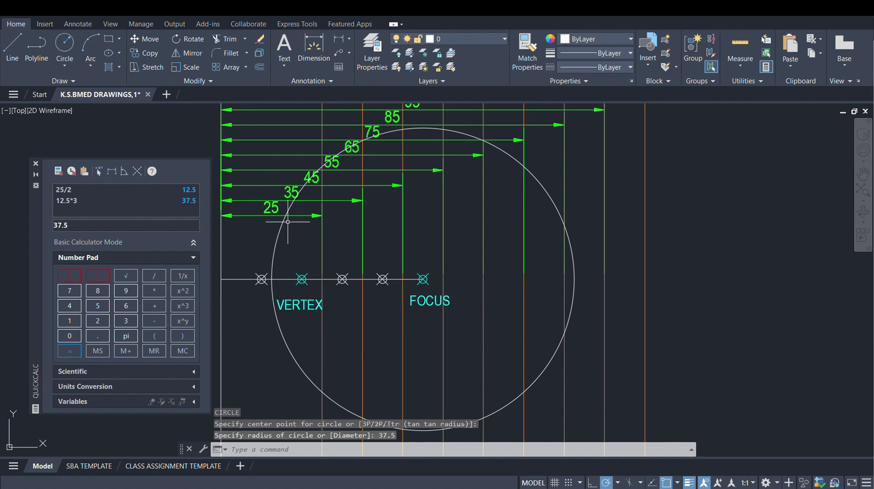
# Step: Break the focus-centred circle of radius 37.5 to leave only a short arc crossing the 25-unit vertical line below the axis
pyautogui.write('p')
pyautogui.press('Return')
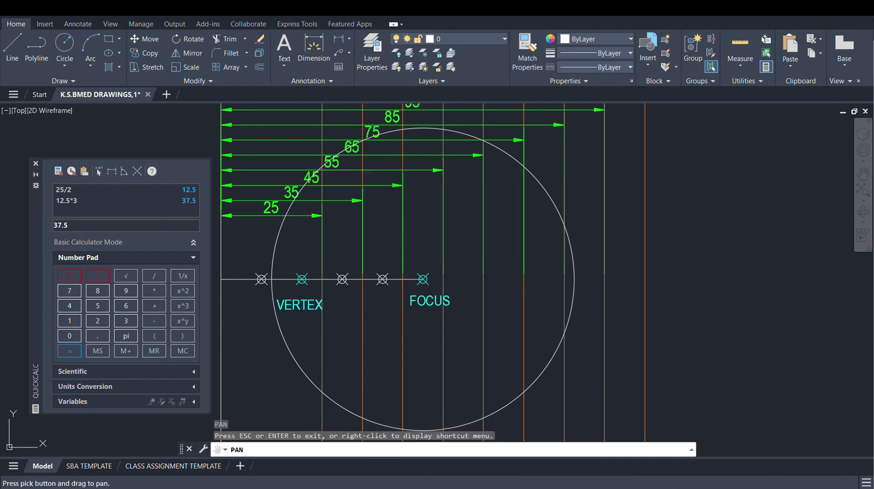
pyautogui.moveTo(411, 200); pyautogui.dragTo(409, 136)
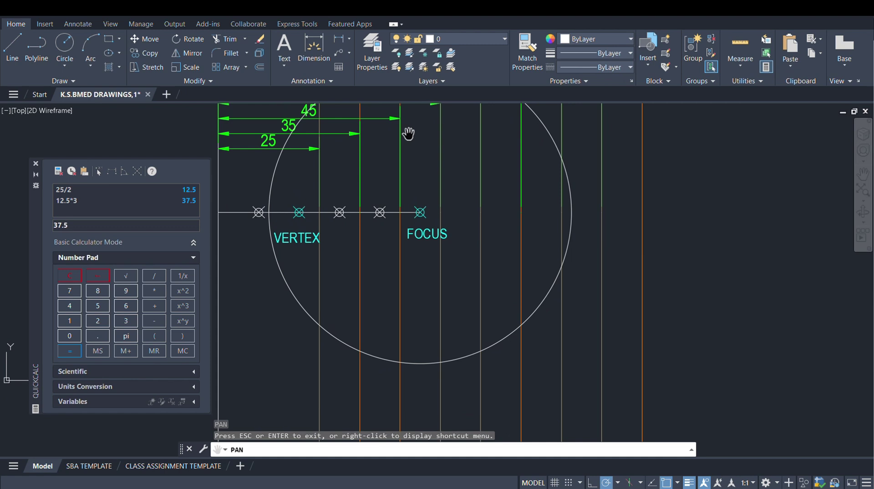
pyautogui.press('Escape')
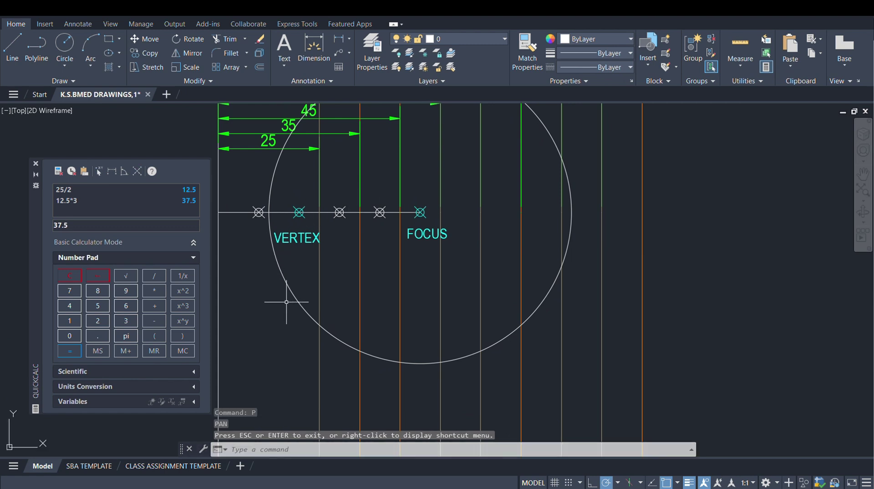
pyautogui.write('BR')
pyautogui.press('Return')
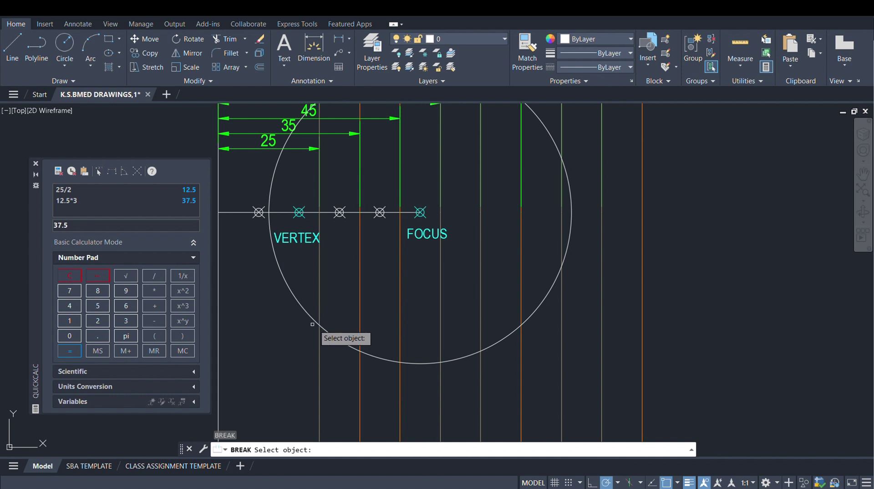
pyautogui.click(333, 336)
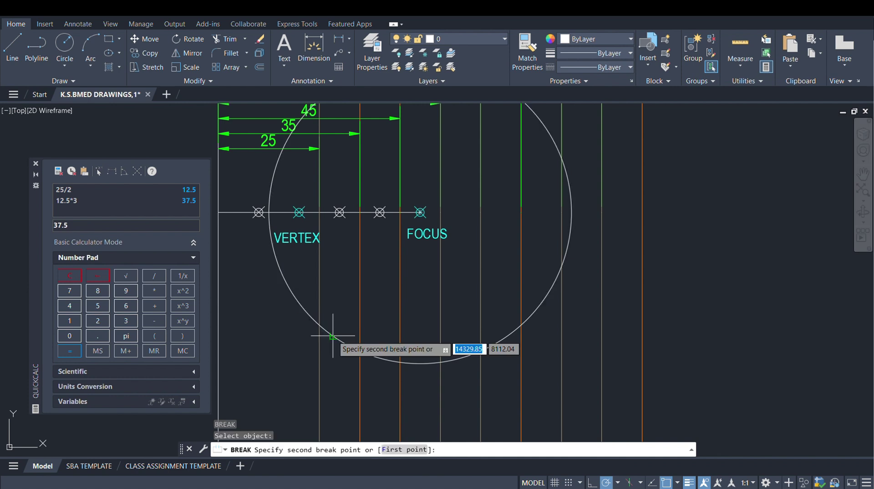
pyautogui.click(292, 323)
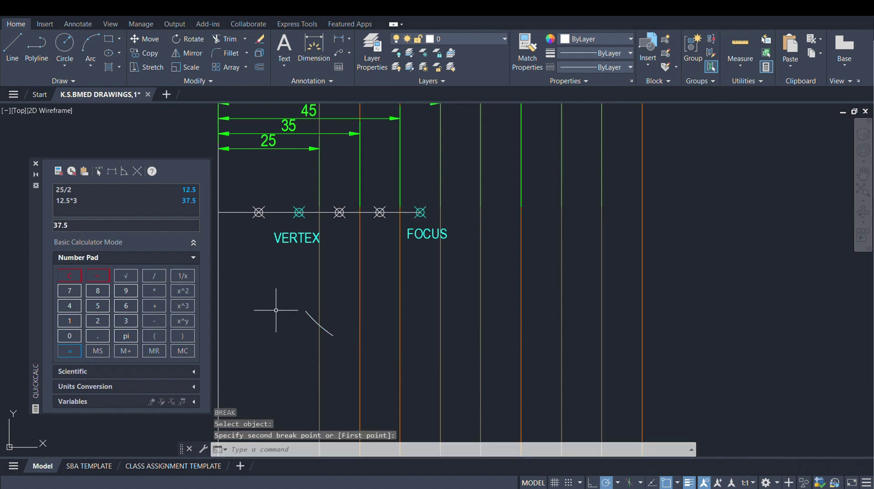
# Step: Clear the QuickCalc entry, calculate 35/2 and multiply the result by 3
pyautogui.click(69, 275)
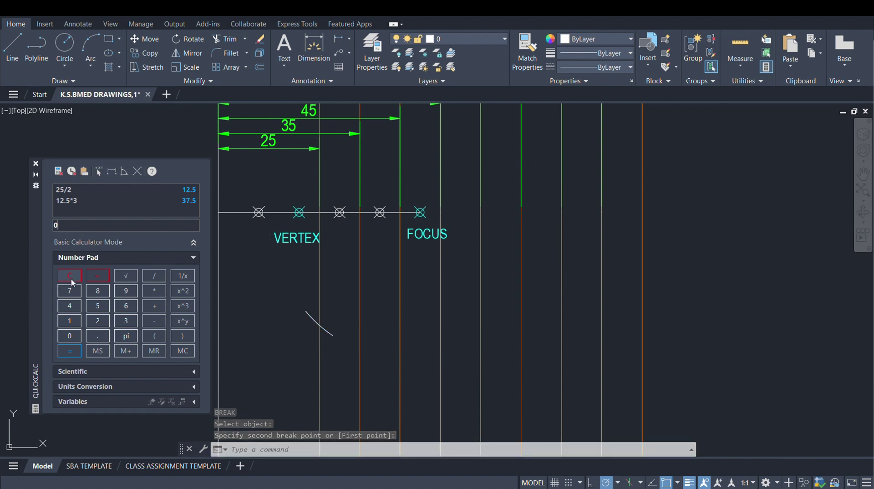
pyautogui.click(103, 311)
pyautogui.click(154, 275)
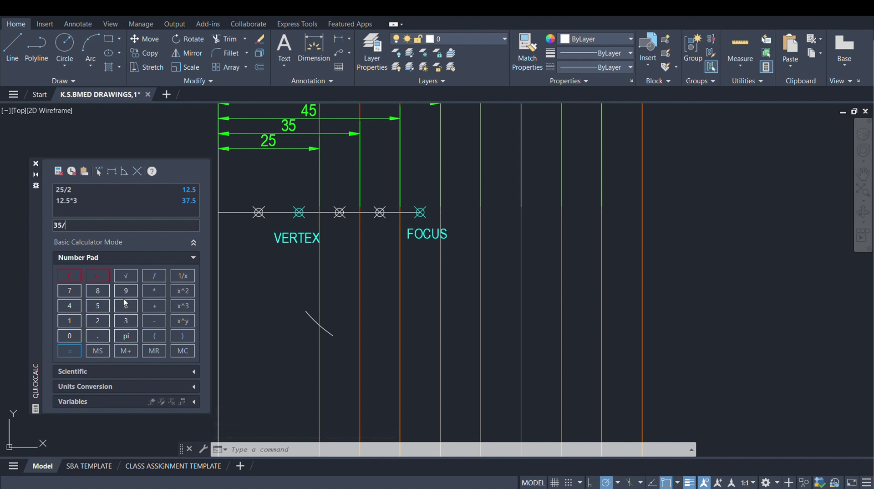
pyautogui.click(69, 351)
pyautogui.click(154, 291)
pyautogui.press('Return')
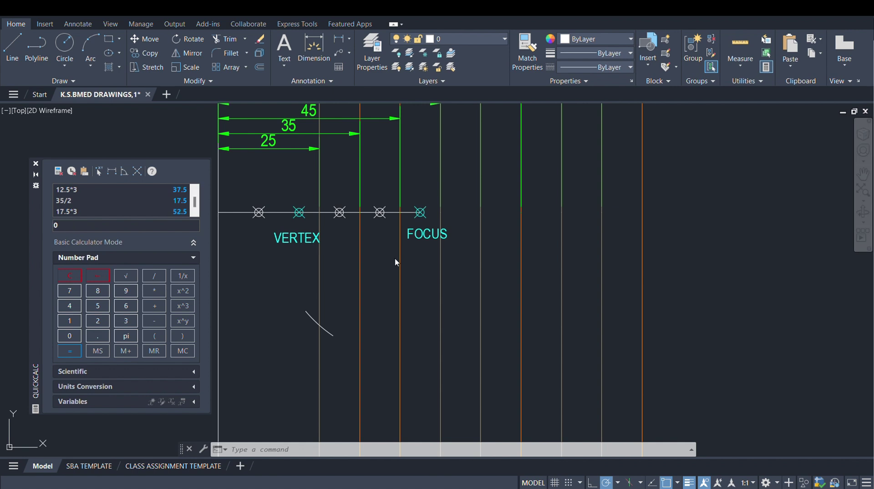
pyautogui.doubleClick(162, 211)
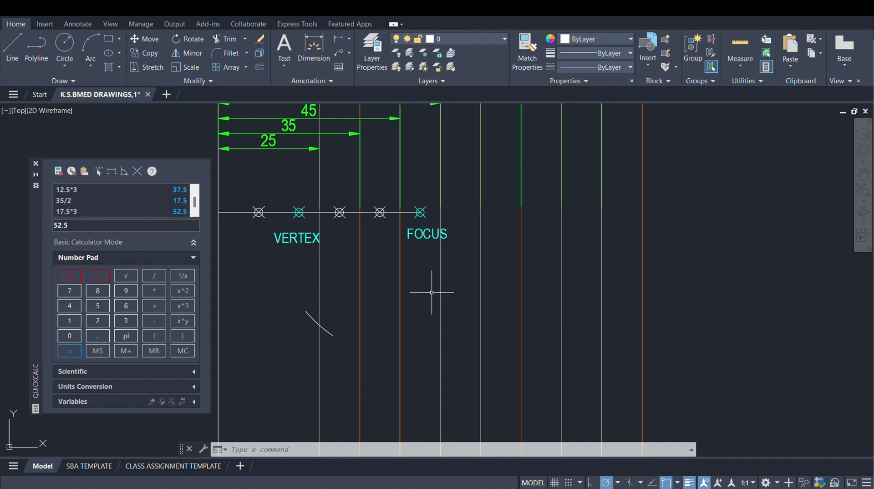
# Step: Draw a circle of radius 52.5 centred on the FOCUS point
pyautogui.write('c')
pyautogui.press('Return')
pyautogui.click(421, 212)
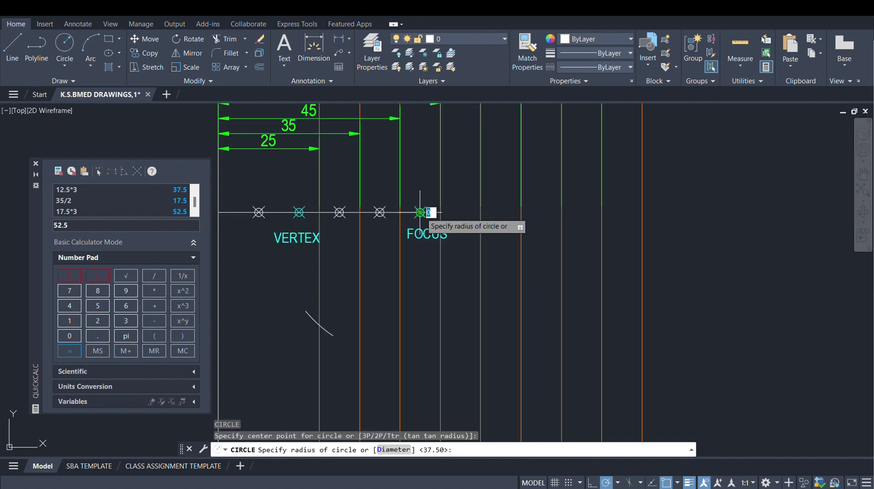
pyautogui.write('52')
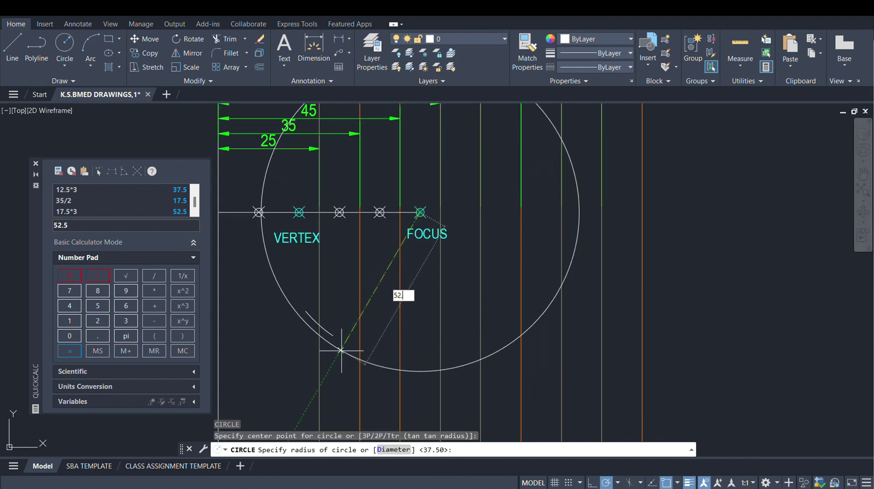
pyautogui.write('.5')
pyautogui.press('Return')
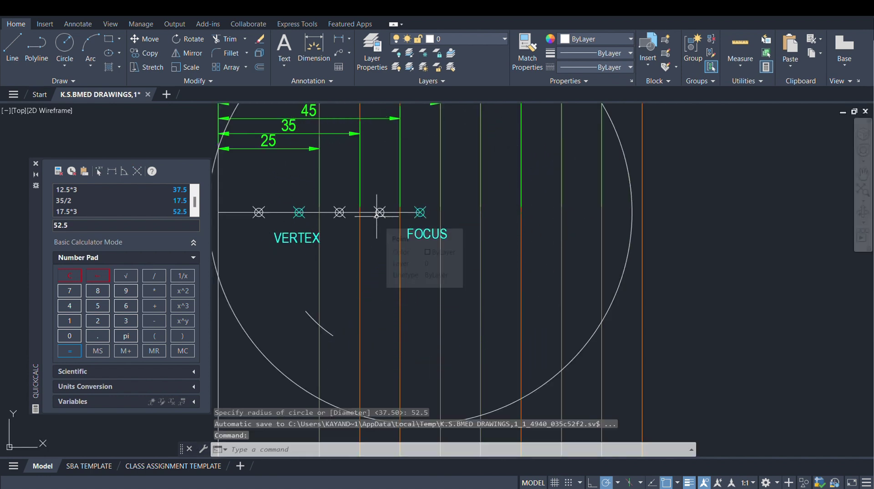
pyautogui.scroll(-2, 377, 216)
pyautogui.write('tr')
pyautogui.press('Return')
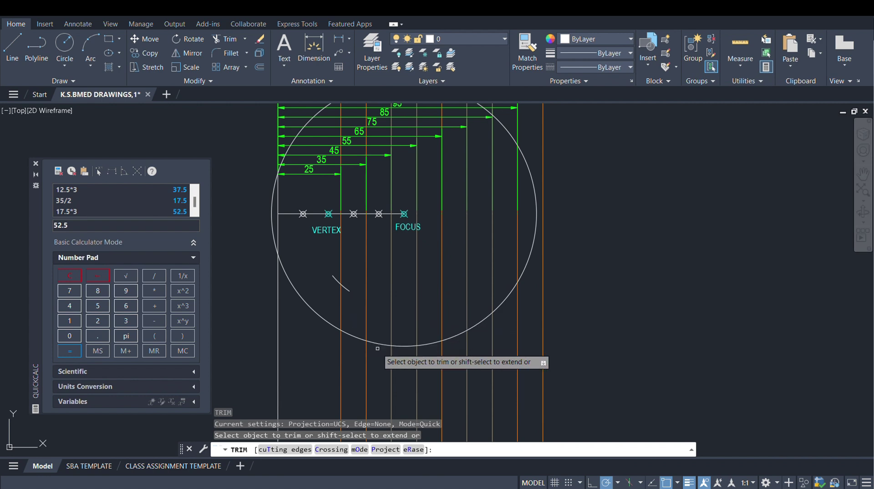
pyautogui.press('Escape')
# Step: Break the radius 52.5 circle to leave only a short arc crossing the 35-unit vertical line below the axis
pyautogui.write('br')
pyautogui.press('Return')
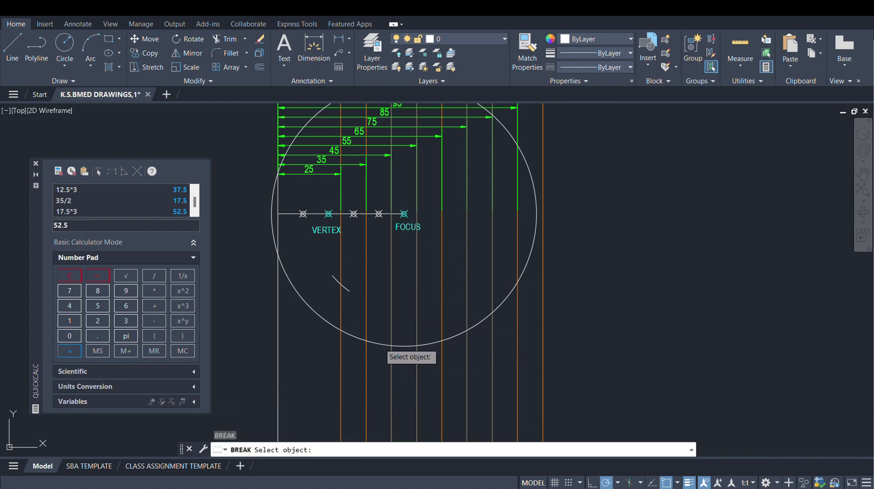
pyautogui.click(381, 345)
pyautogui.write('c')
pyautogui.press('Return')
pyautogui.click(404, 213)
pyautogui.press('Escape')
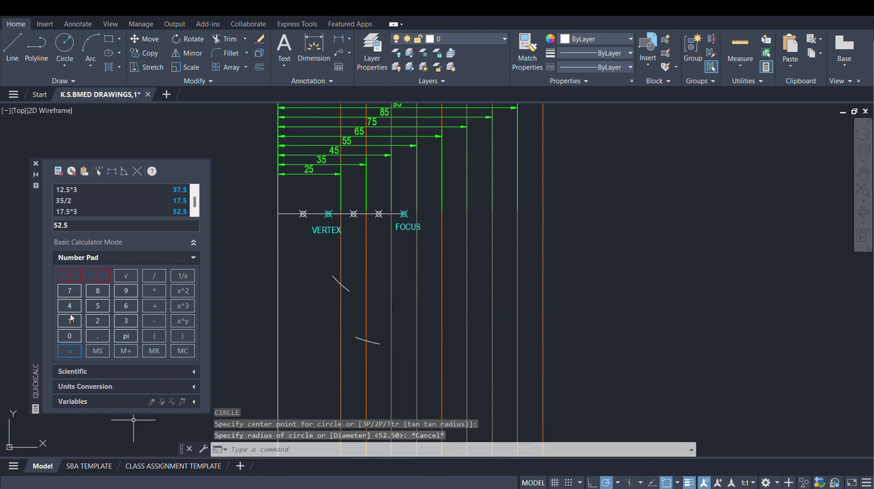
# Step: Calculate 45/2 in the QuickCalc calculator and multiply the result by 3
pyautogui.click(69, 305)
pyautogui.click(97, 306)
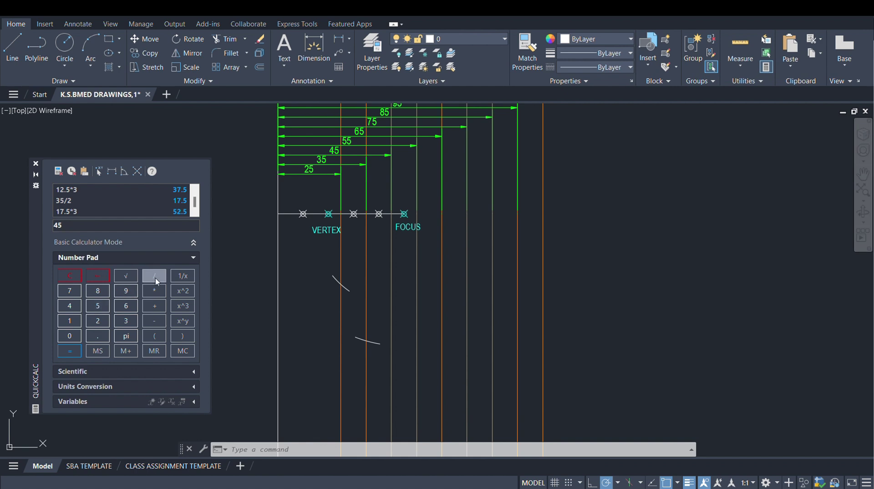
pyautogui.click(154, 275)
pyautogui.click(97, 321)
pyautogui.press('Return')
pyautogui.click(154, 293)
pyautogui.click(126, 321)
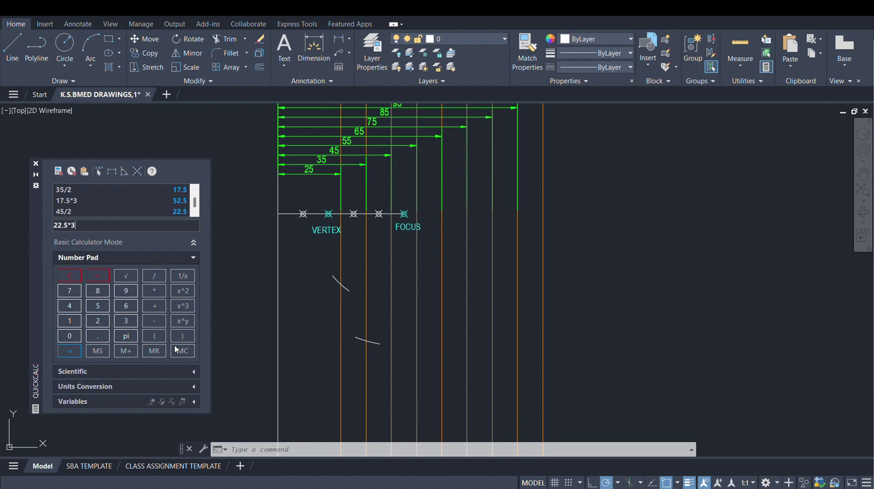
pyautogui.press('Return')
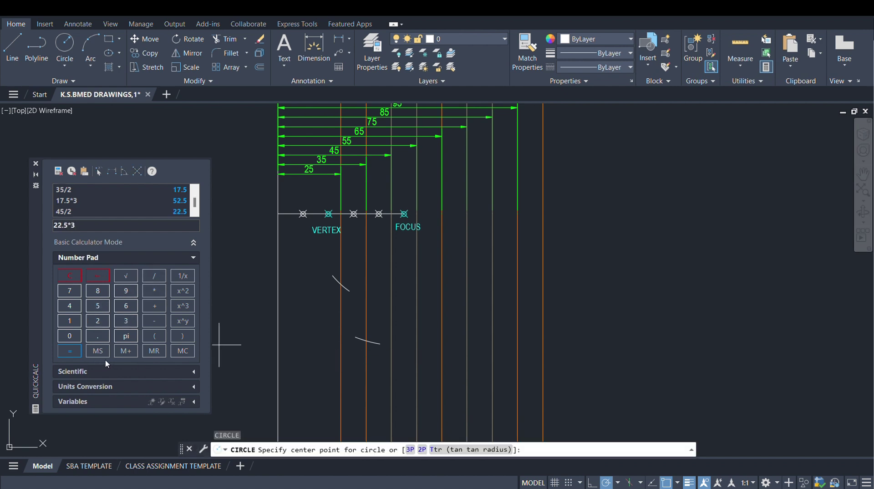
pyautogui.click(70, 352)
# Step: Draw a circle of radius 67.5 centred on the FOCUS point
pyautogui.write('C')
pyautogui.press('Return')
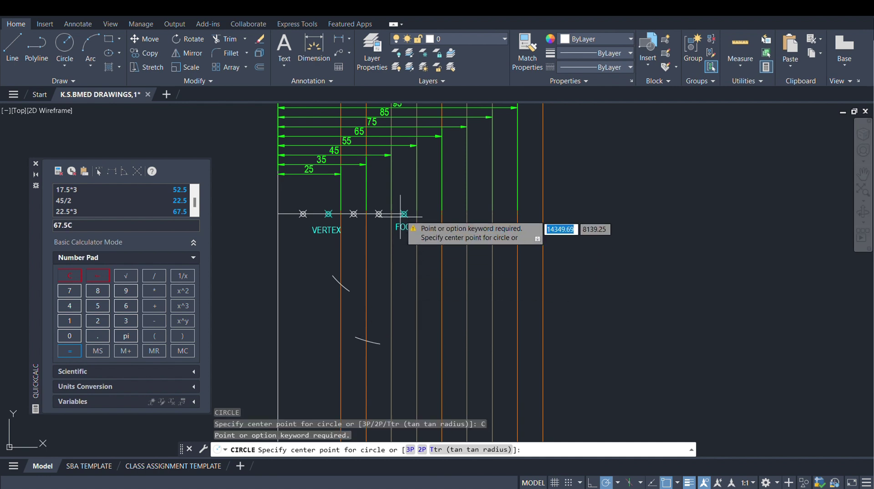
pyautogui.click(404, 214)
pyautogui.write('67')
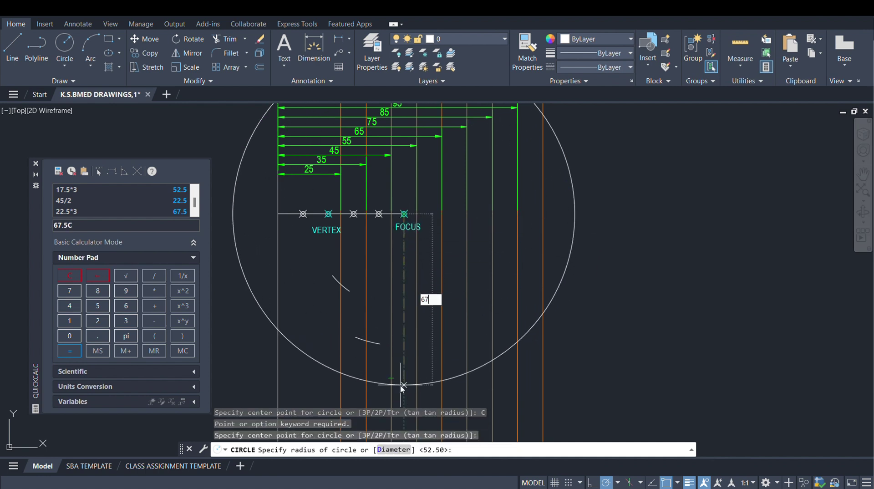
pyautogui.write('.5')
pyautogui.press('Return')
# Step: Break the radius 67.5 circle to leave only a short arc crossing the 45-unit vertical line below the axis
pyautogui.write('br')
pyautogui.press('Return')
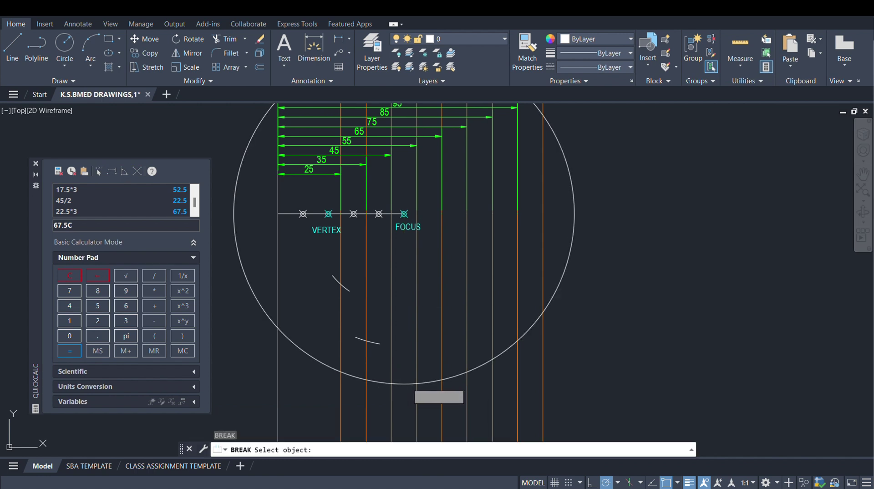
pyautogui.click(407, 383)
pyautogui.click(376, 392)
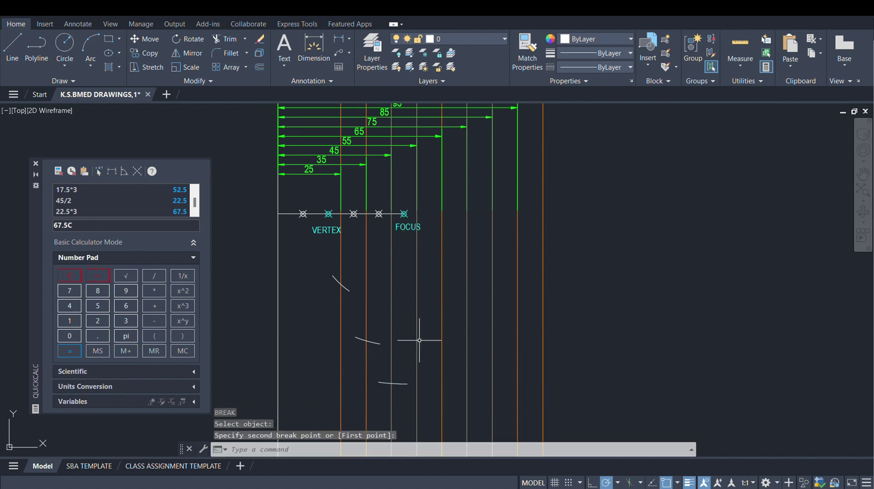
# Step: Clear the QuickCalc entry and calculate 55*2
pyautogui.click(69, 276)
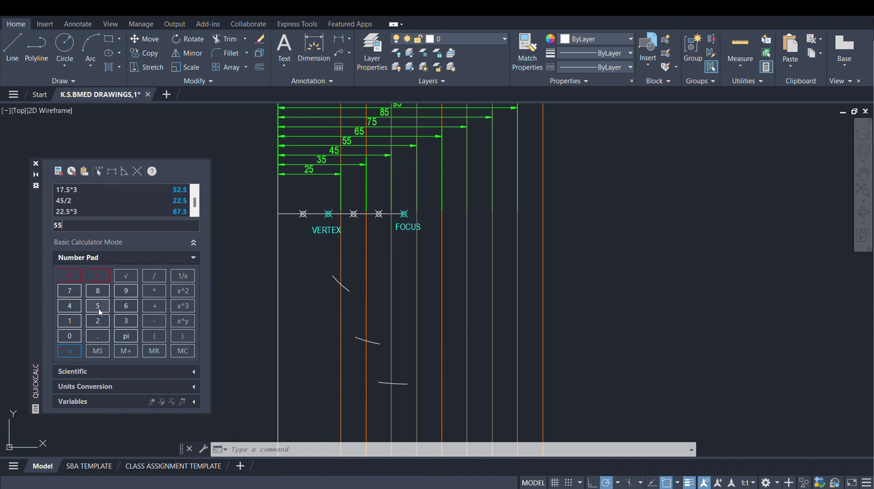
pyautogui.click(154, 290)
pyautogui.click(97, 321)
pyautogui.click(69, 350)
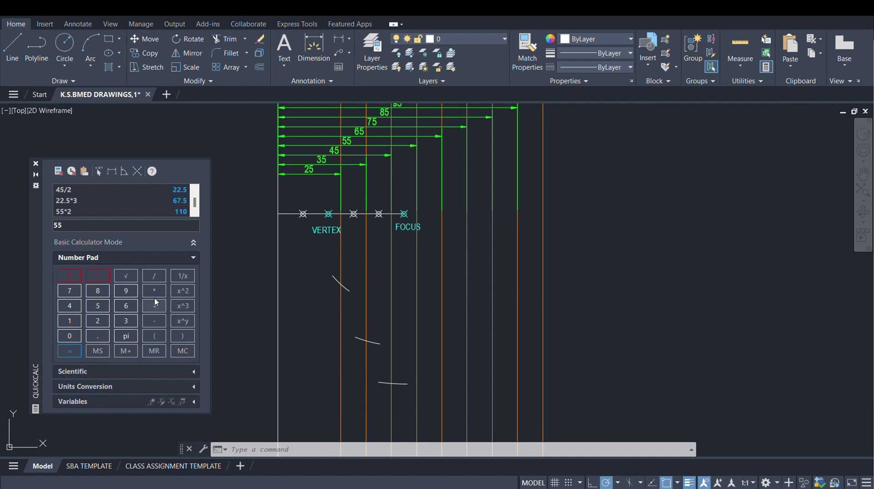
# Step: Calculate 55/2 in the QuickCalc calculator and multiply the result by 3
pyautogui.click(155, 275)
pyautogui.click(98, 321)
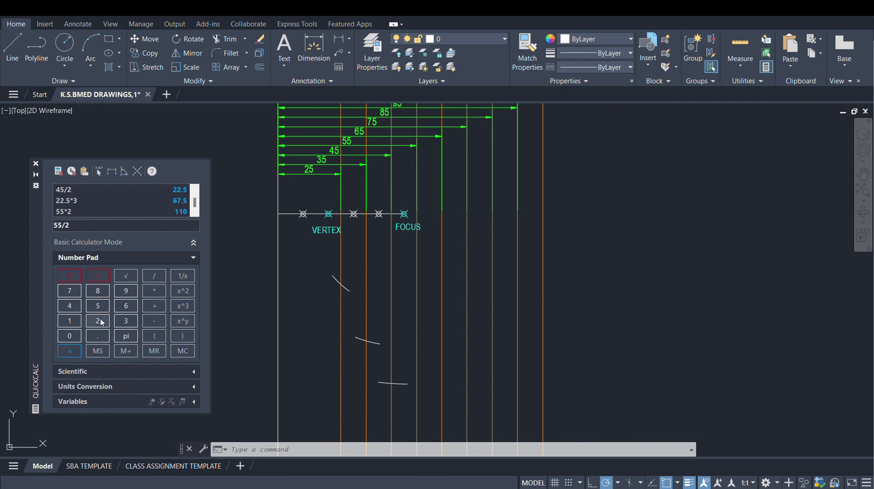
pyautogui.click(64, 350)
pyautogui.click(155, 291)
pyautogui.click(126, 320)
pyautogui.click(70, 354)
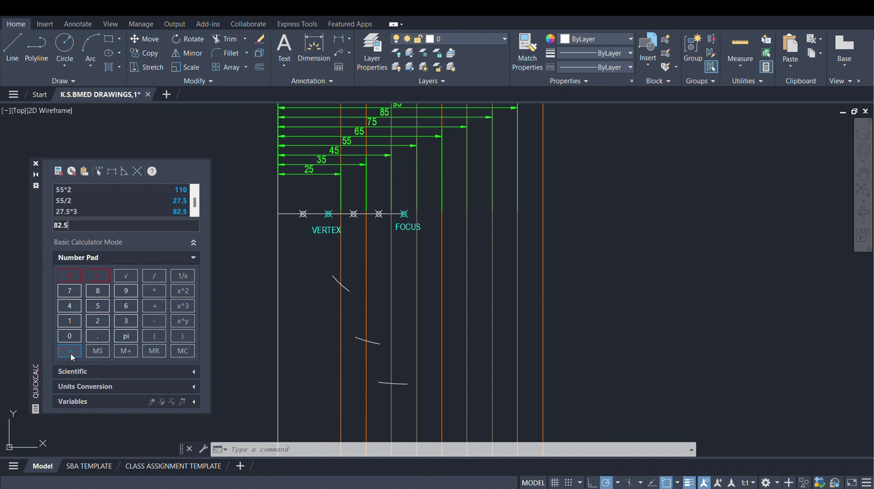
# Step: Draw a circle of radius 82.5 centred on the FOCUS point
pyautogui.write('c')
pyautogui.press('Return')
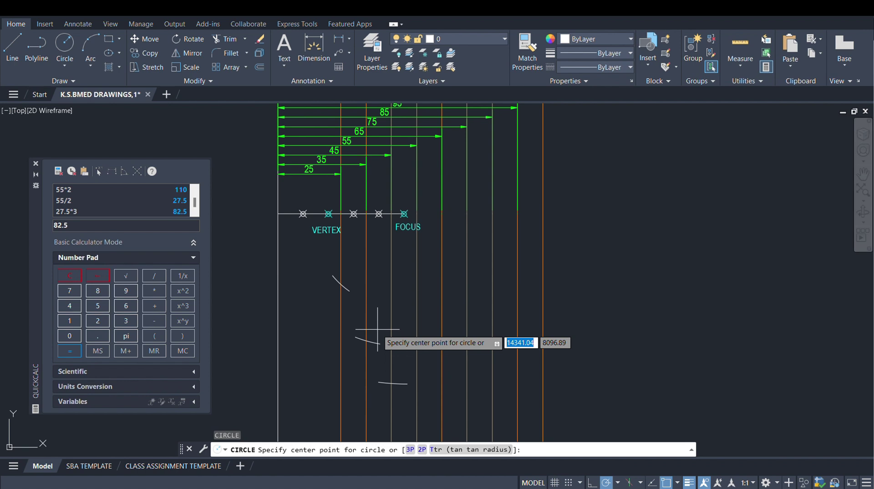
pyautogui.click(404, 213)
pyautogui.write('82.5')
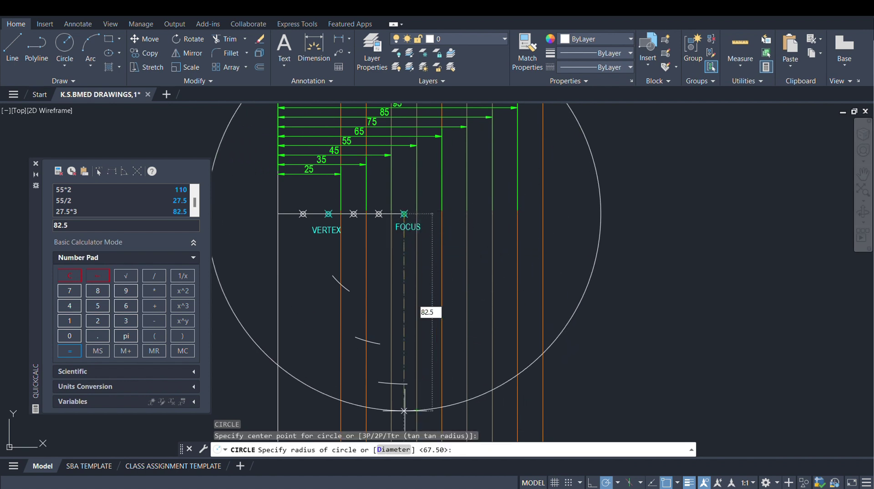
pyautogui.press('Return')
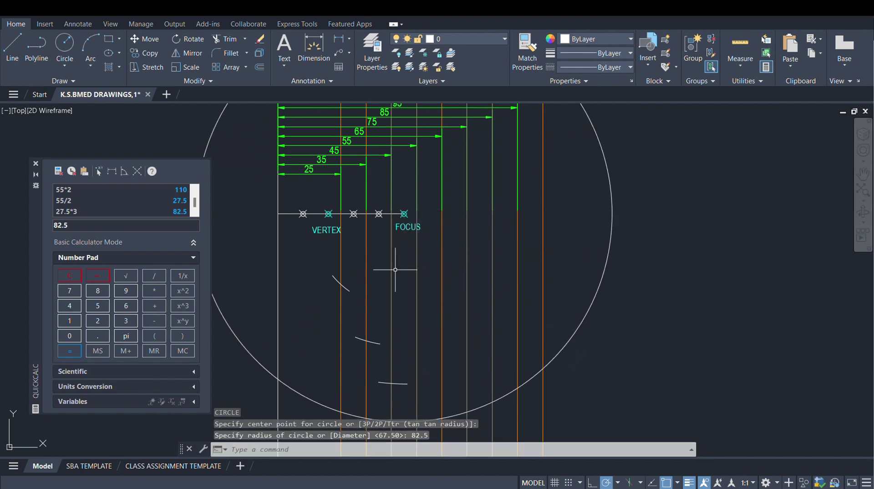
# Step: Break the radius 82.5 circle to leave only a short arc crossing the 55-unit vertical line below the axis
pyautogui.scroll(-2, 395, 270)
pyautogui.write('br')
pyautogui.press('Return')
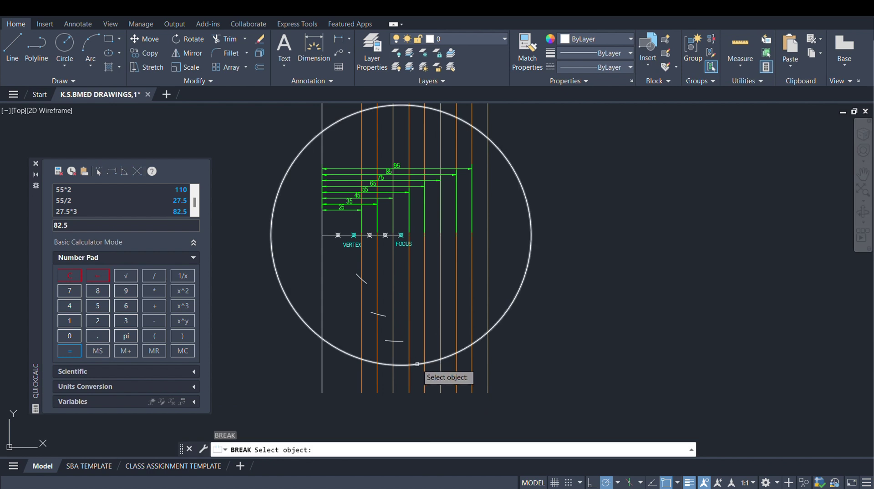
pyautogui.click(417, 364)
pyautogui.click(399, 364)
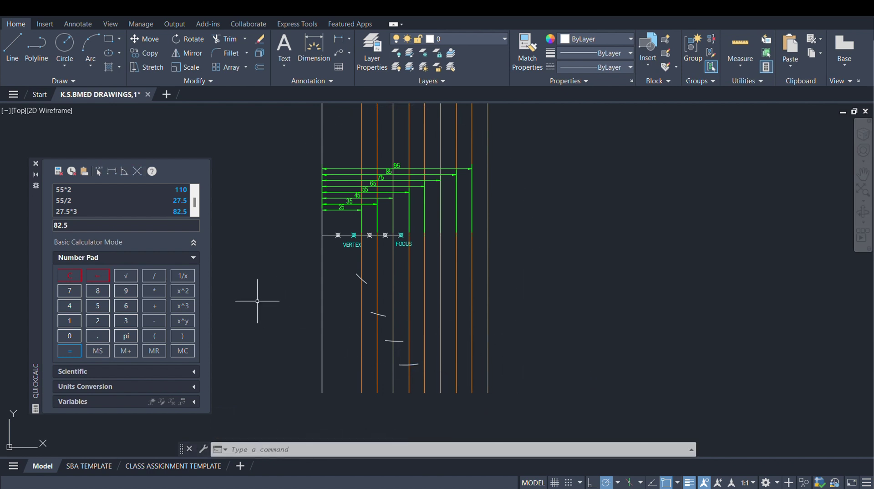
# Step: Calculate 65/2 multiplied by 3 in QuickCalc and draw a circle of radius 97.5 centred on the FOCUS point
pyautogui.click(74, 279)
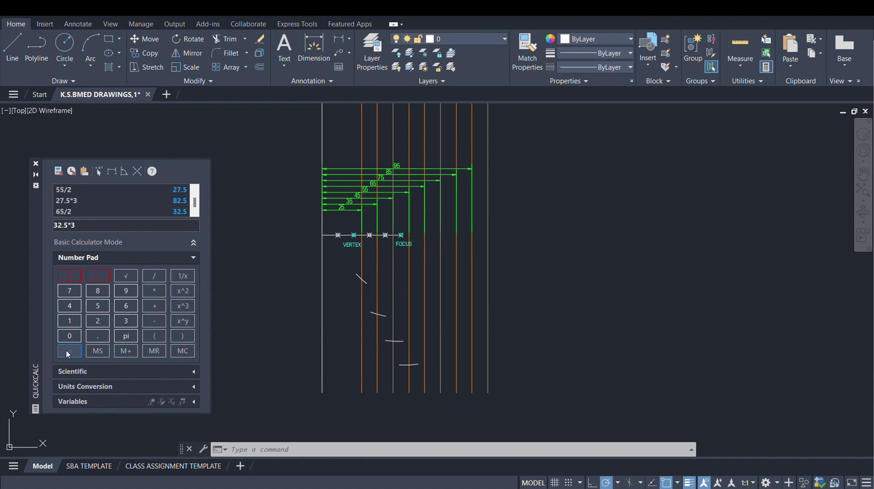
pyautogui.press('Return')
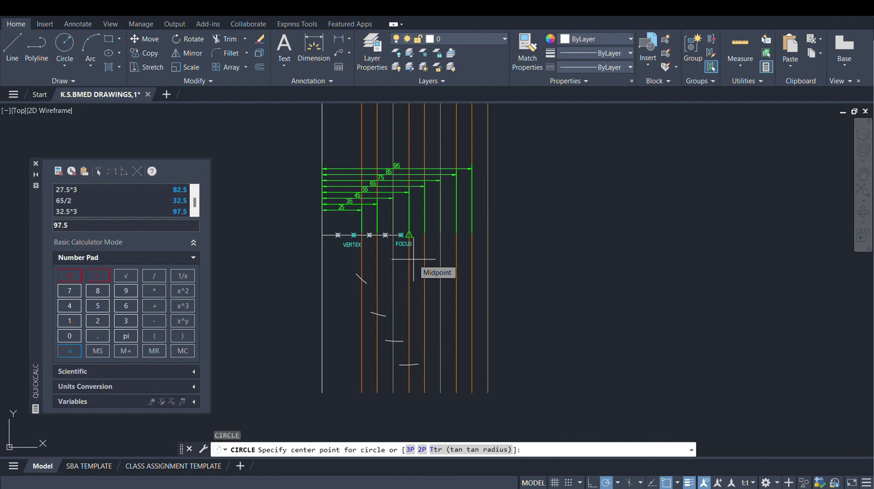
pyautogui.click(401, 235)
pyautogui.write('9')
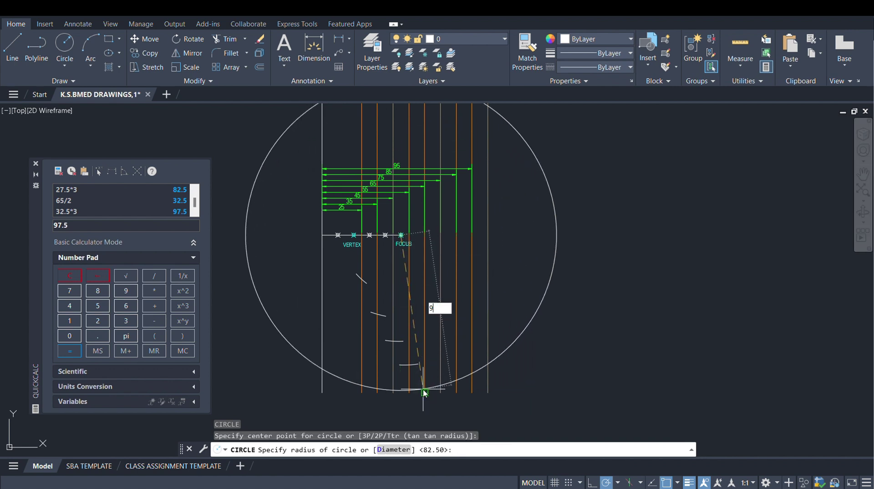
pyautogui.write('7.5')
pyautogui.press('Return')
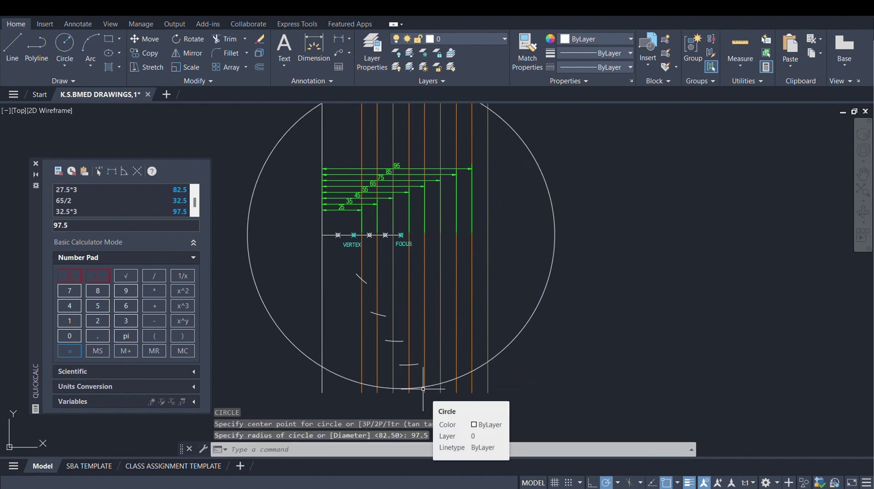
# Step: Break the radius 97.5 circle to leave only a short arc crossing the 65-unit vertical line below the axis
pyautogui.write('br')
pyautogui.press('Return')
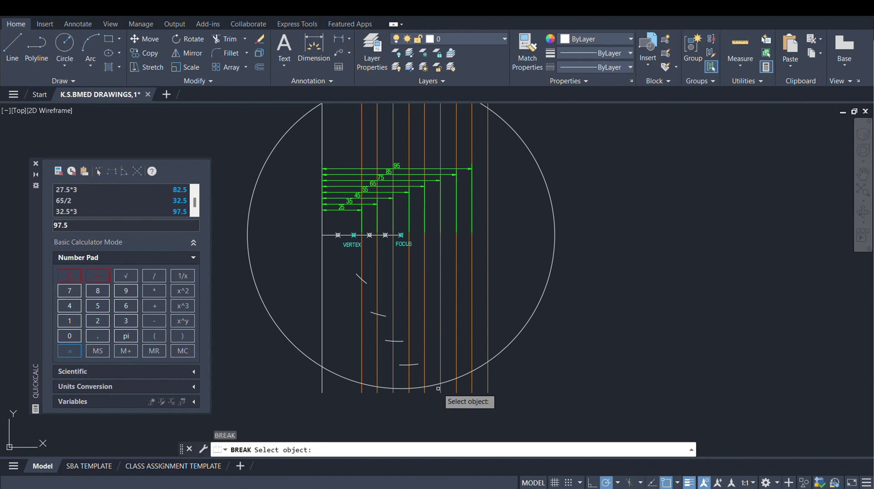
pyautogui.click(436, 385)
pyautogui.click(418, 404)
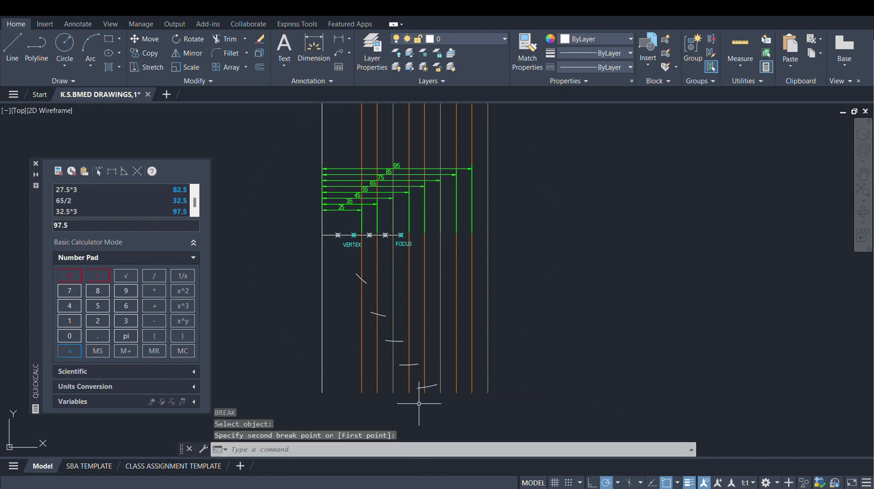
pyautogui.press('Escape')
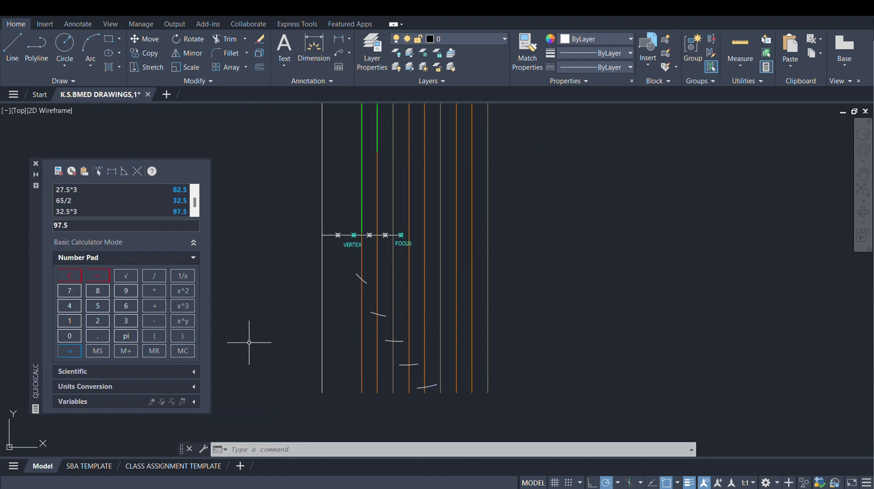
# Step: Close QuickCalc and mirror the five short arcs across the horizontal axis, keeping the source arcs
pyautogui.click(36, 165)
pyautogui.click(343, 262)
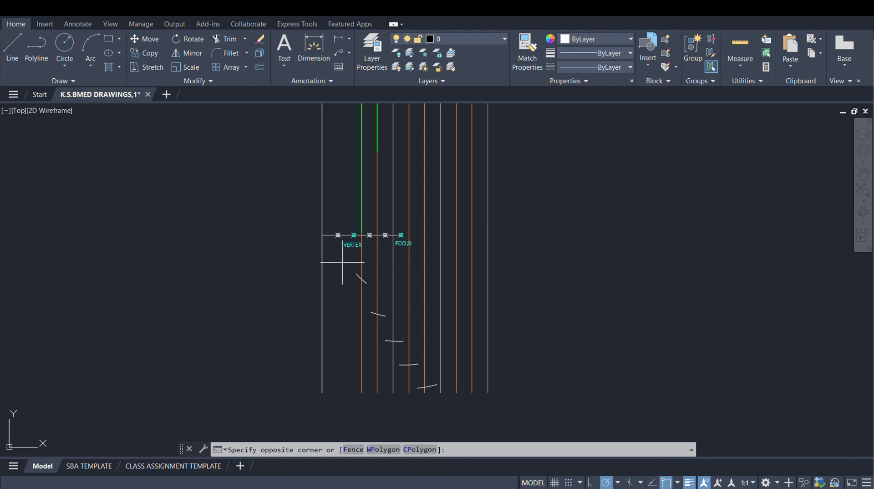
pyautogui.click(447, 410)
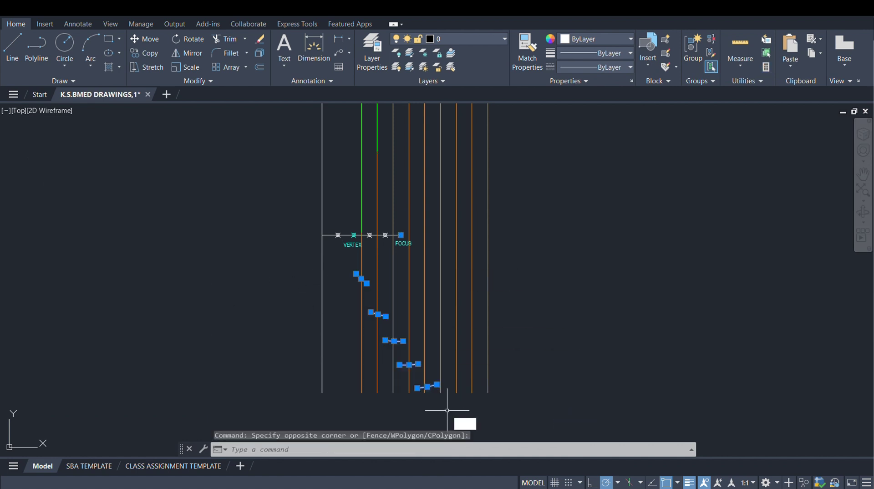
pyautogui.write('mi')
pyautogui.press('Return')
pyautogui.click(322, 235)
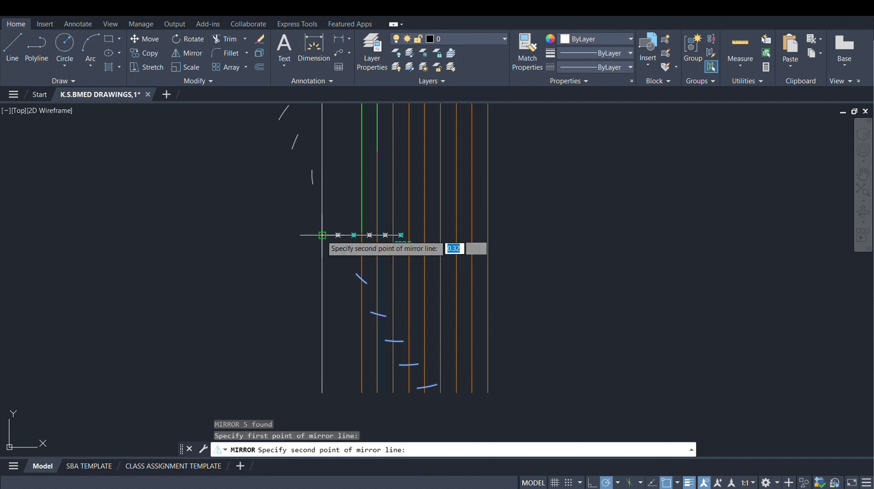
pyautogui.click(385, 236)
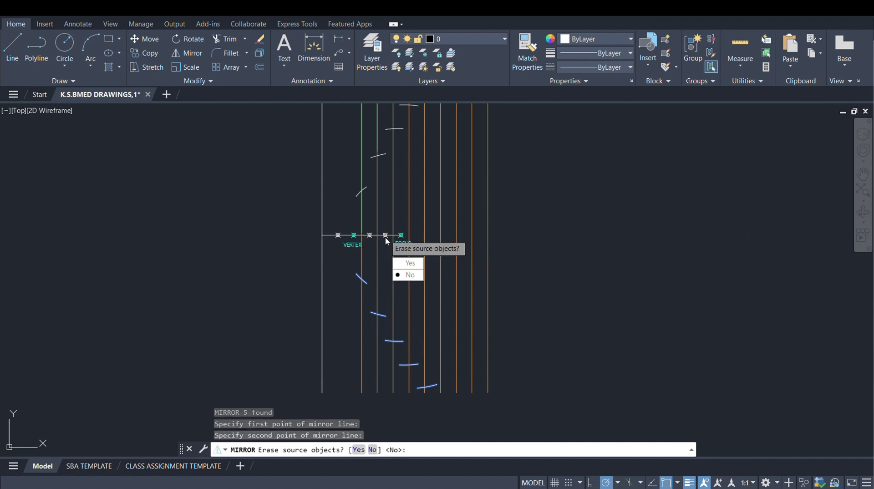
pyautogui.click(404, 278)
# Step: Make OBJECT the current layer
pyautogui.write('p')
pyautogui.press('Return')
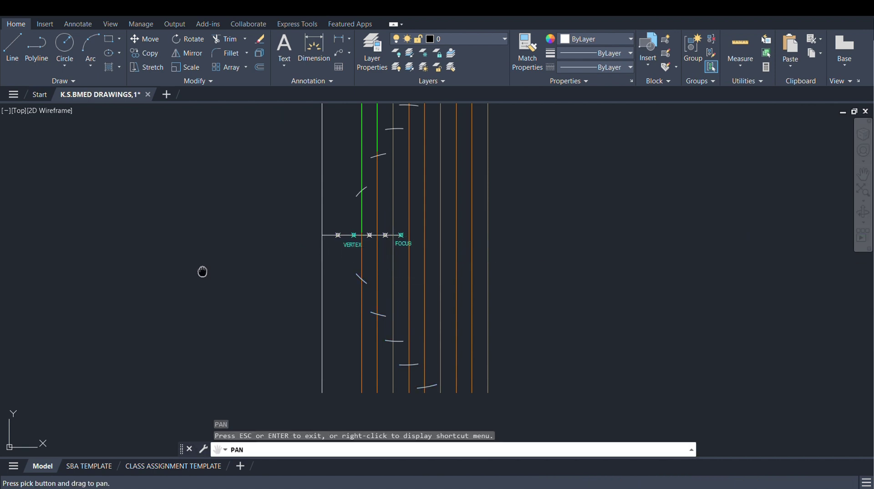
pyautogui.moveTo(202, 272)
pyautogui.mouseDown()
pyautogui.moveTo(195, 301)
pyautogui.moveTo(184, 302)
pyautogui.mouseUp()
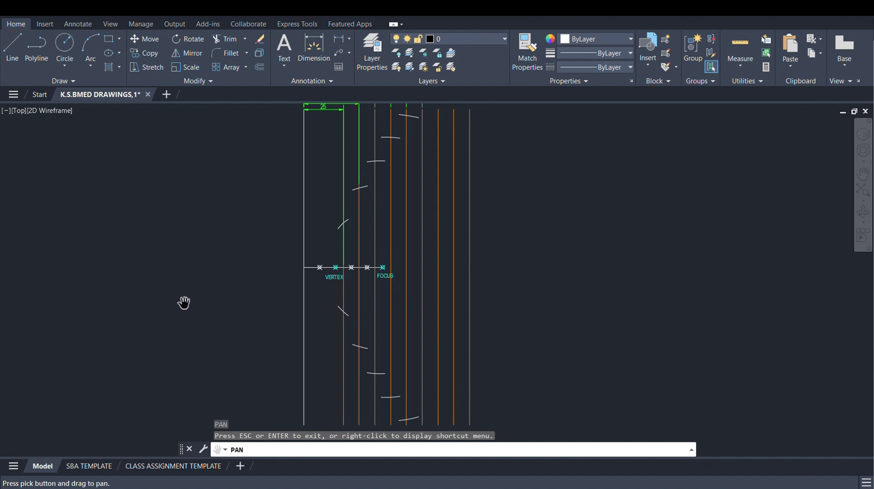
pyautogui.press('Escape')
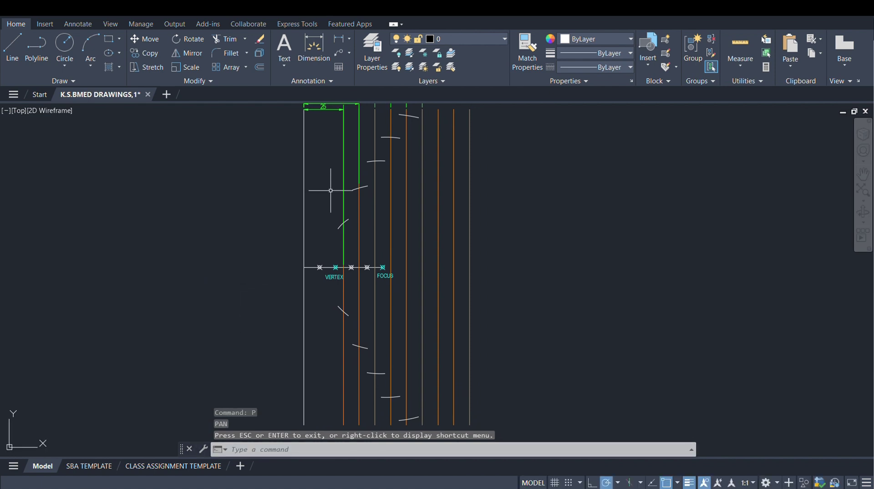
pyautogui.click(504, 41)
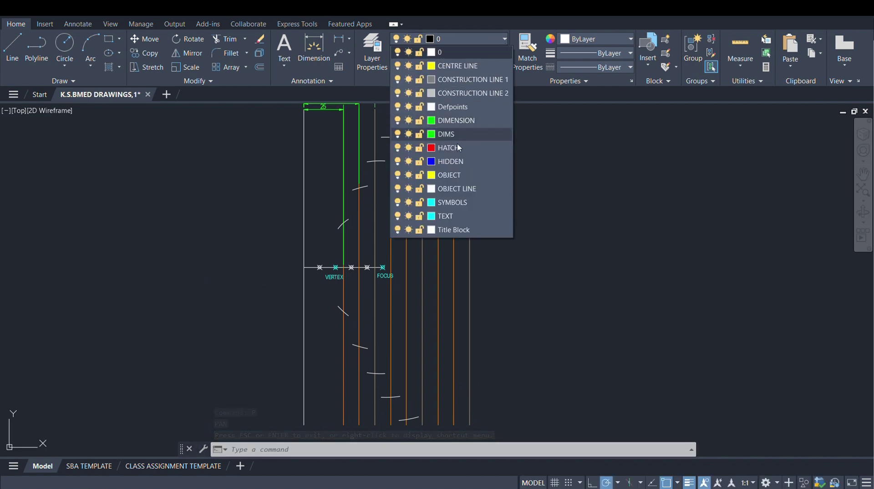
pyautogui.click(461, 178)
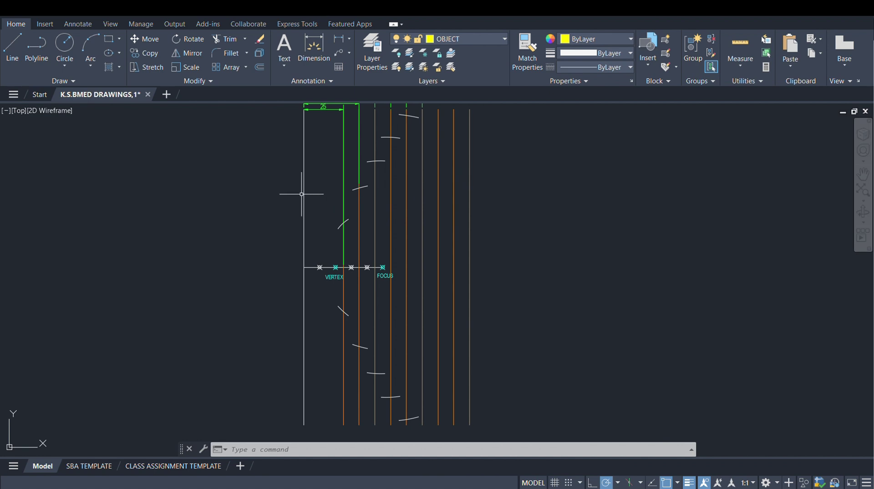
# Step: Start a fit spline at the upper arc on the 65-unit line and run it through the upper arc–line intersections to the VERTEX point
pyautogui.write('Spl')
pyautogui.press('Return')
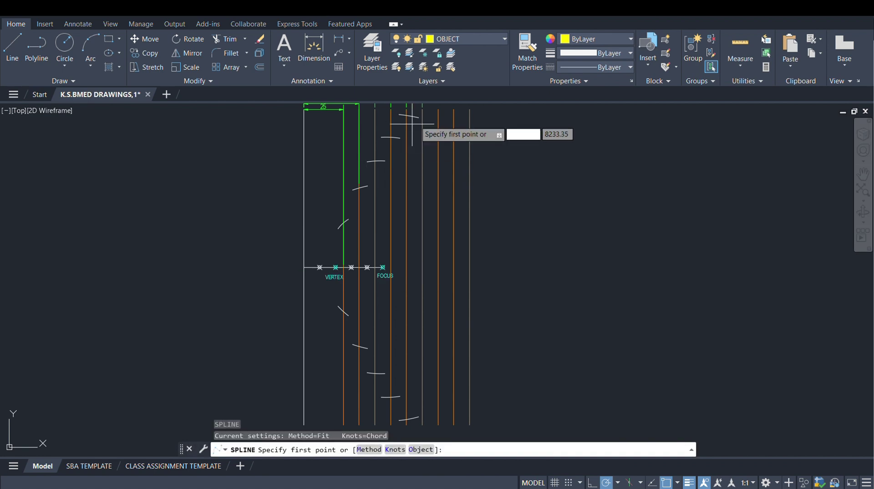
pyautogui.click(405, 115)
pyautogui.click(391, 136)
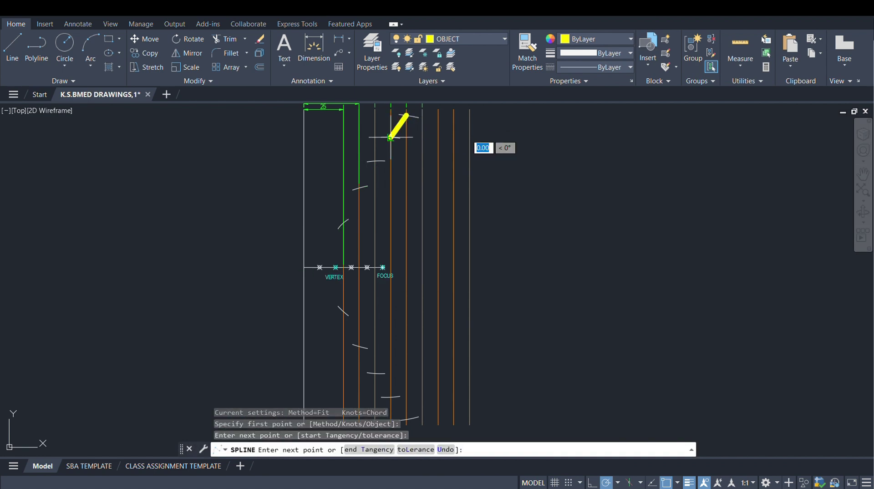
pyautogui.click(376, 160)
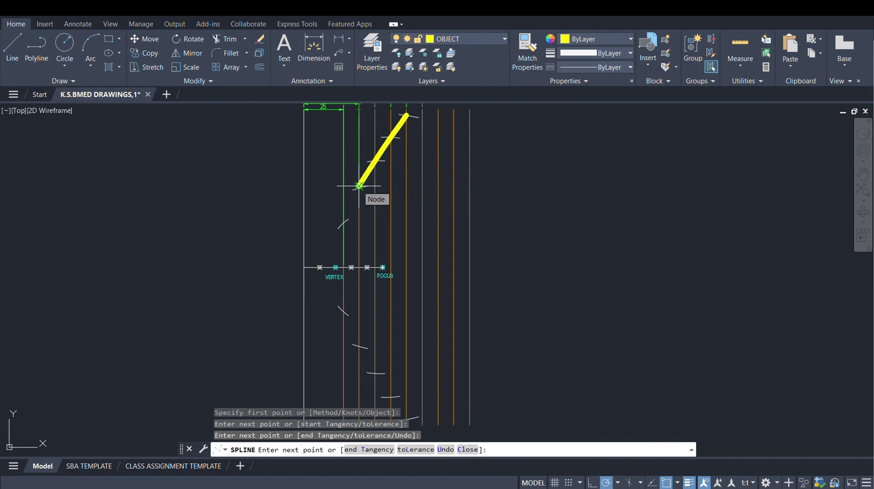
pyautogui.click(359, 187)
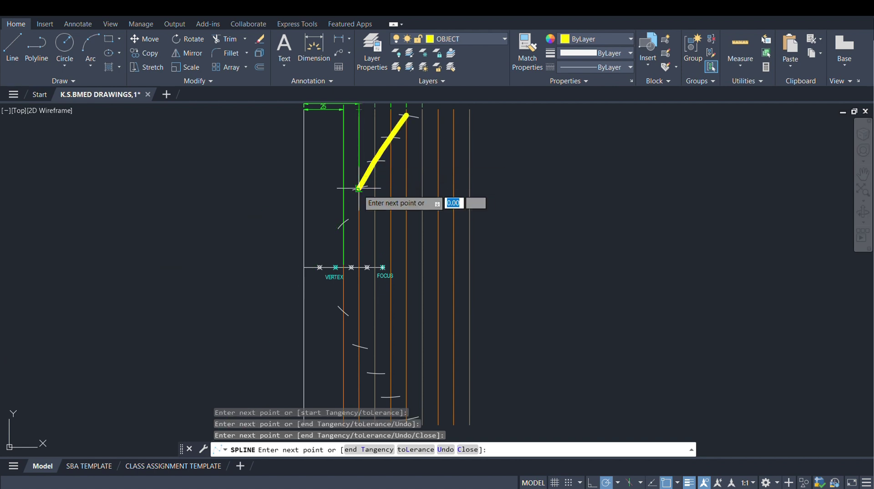
pyautogui.click(344, 223)
pyautogui.click(335, 268)
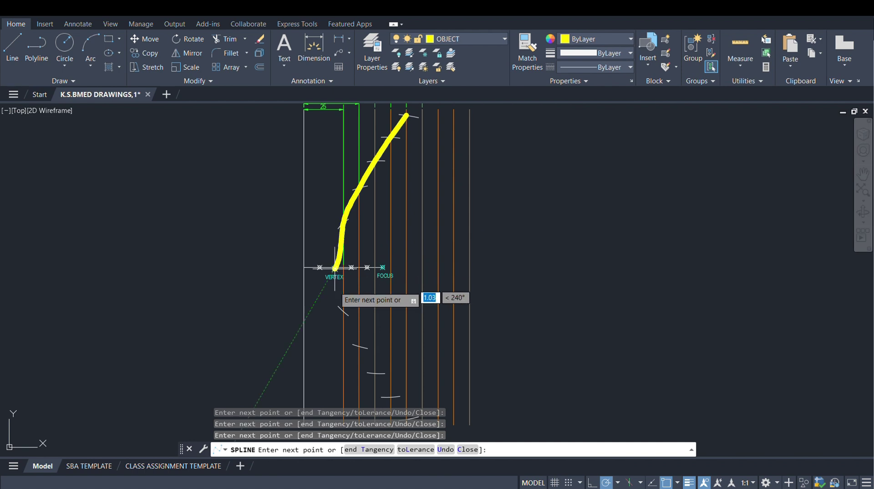
# Step: Continue the spline from the vertex through the lower arc–line intersections and end it at the arc on the 65-unit line
pyautogui.click(342, 313)
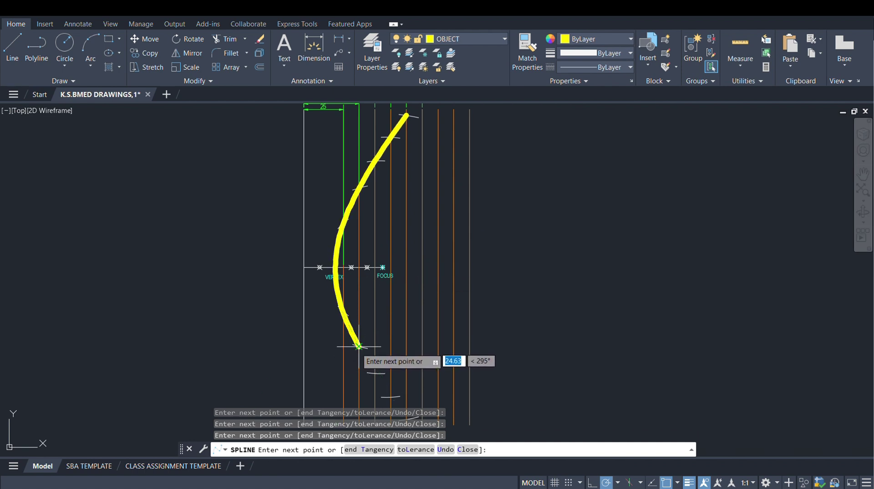
pyautogui.click(376, 374)
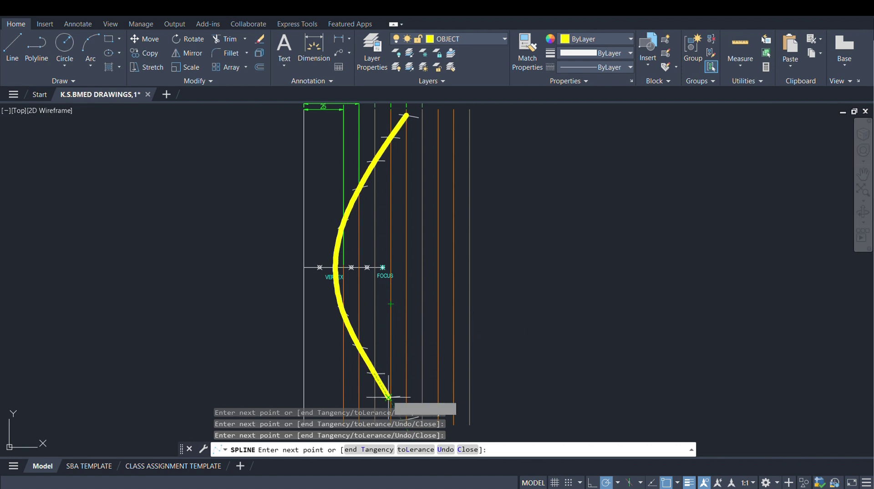
pyautogui.scroll(-3, 359, 332)
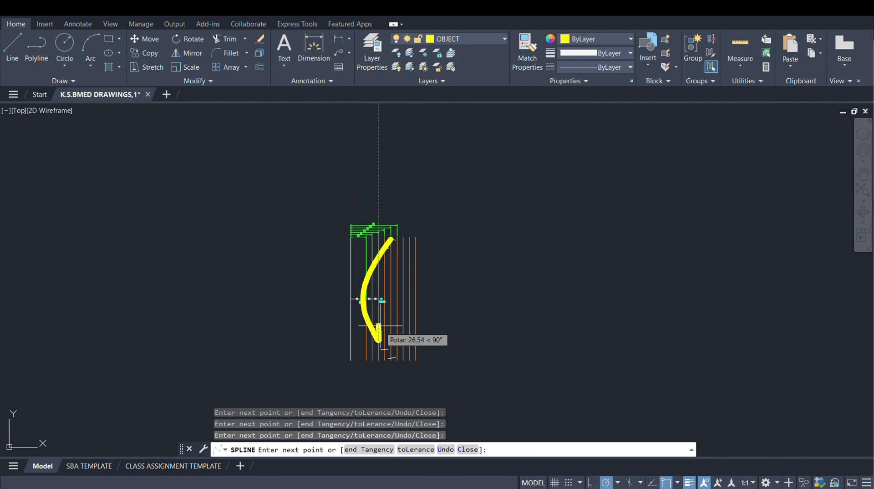
pyautogui.scroll(7, 381, 356)
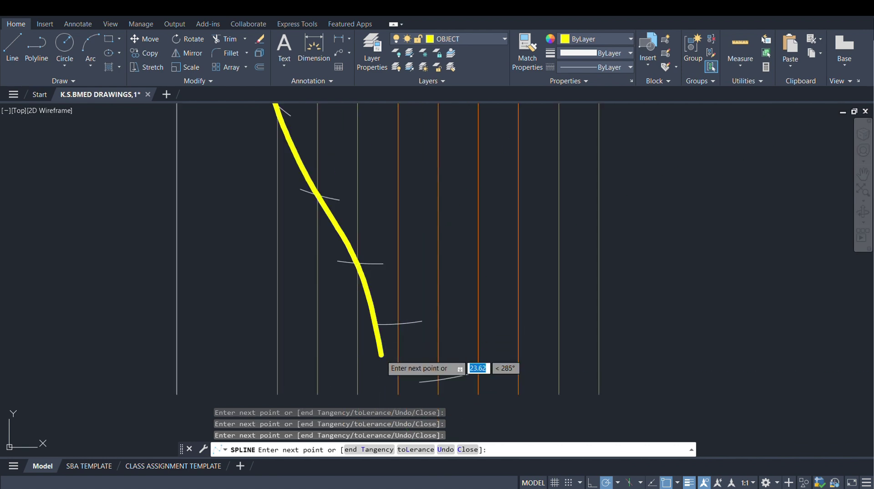
pyautogui.click(398, 323)
pyautogui.click(438, 379)
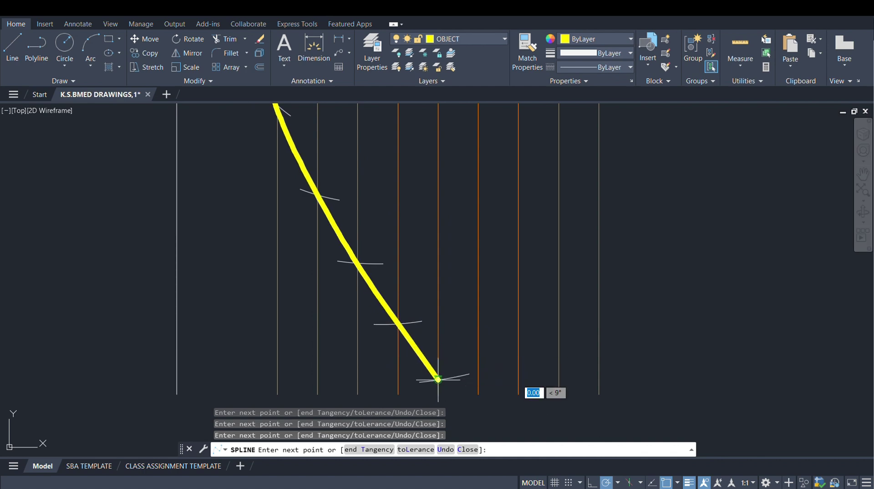
pyautogui.press('Return')
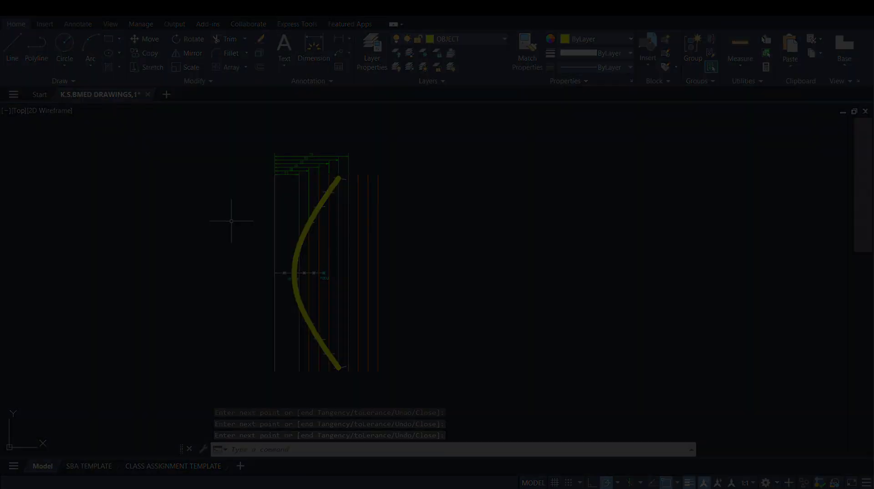